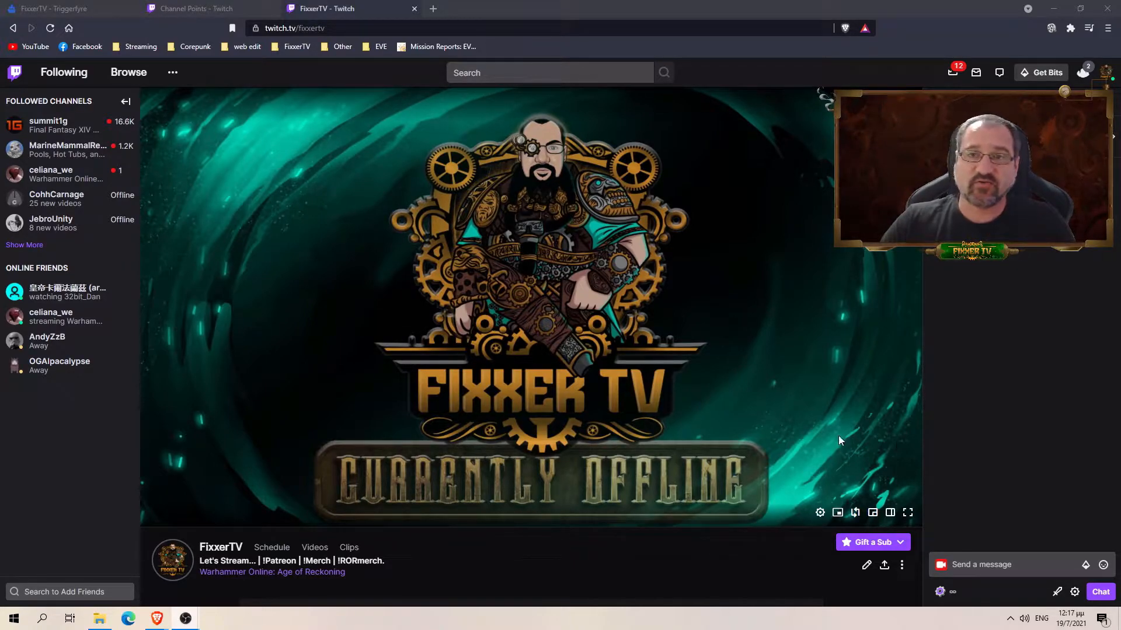
Step: Open the channel's rewards and challenges list in chat and look through the available rewards
{"action": "left_click", "coordinate": [942, 594]}
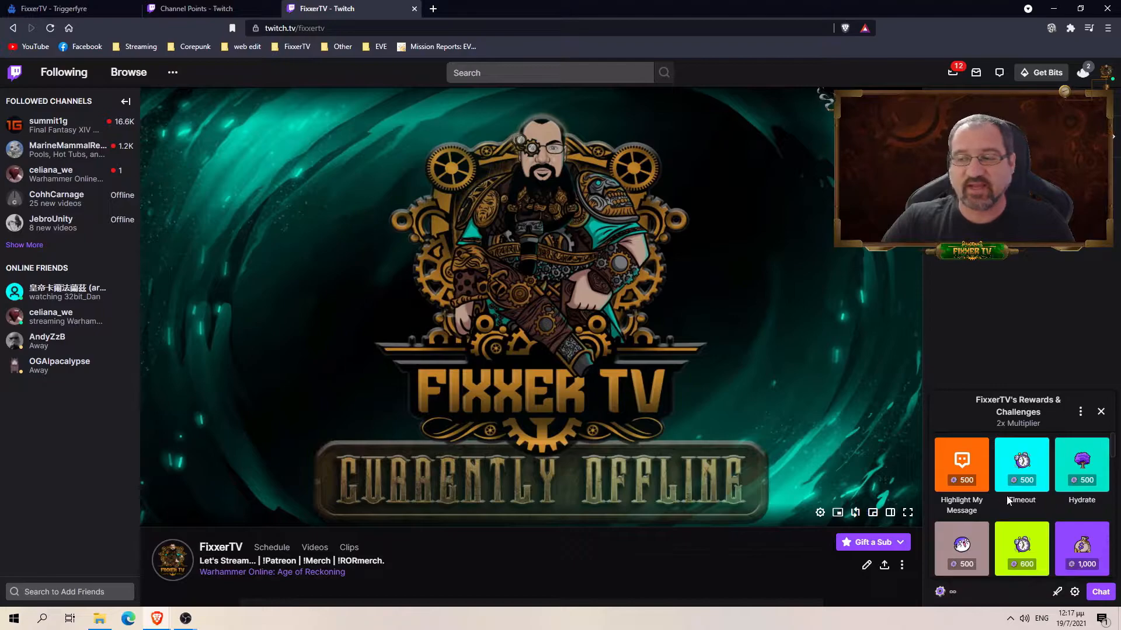
{"action": "scroll", "coordinate": [1030, 493], "scroll_direction": "down", "scroll_amount": 4}
{"action": "scroll", "coordinate": [1033, 493], "scroll_direction": "down", "scroll_amount": 1}
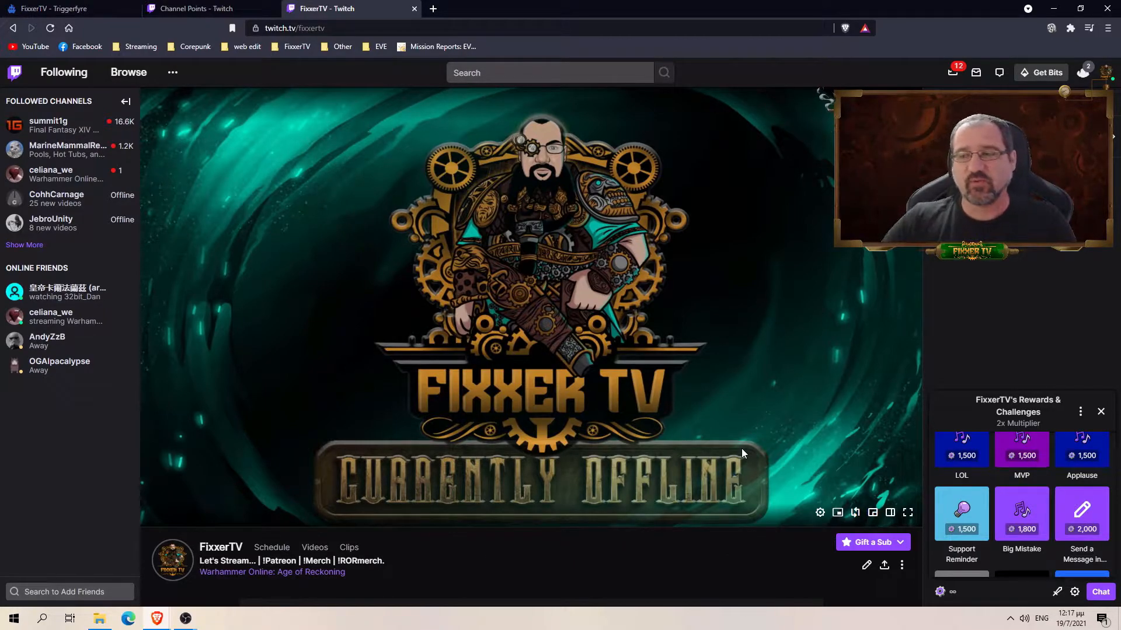
{"action": "scroll", "coordinate": [1003, 475], "scroll_direction": "down", "scroll_amount": 6}
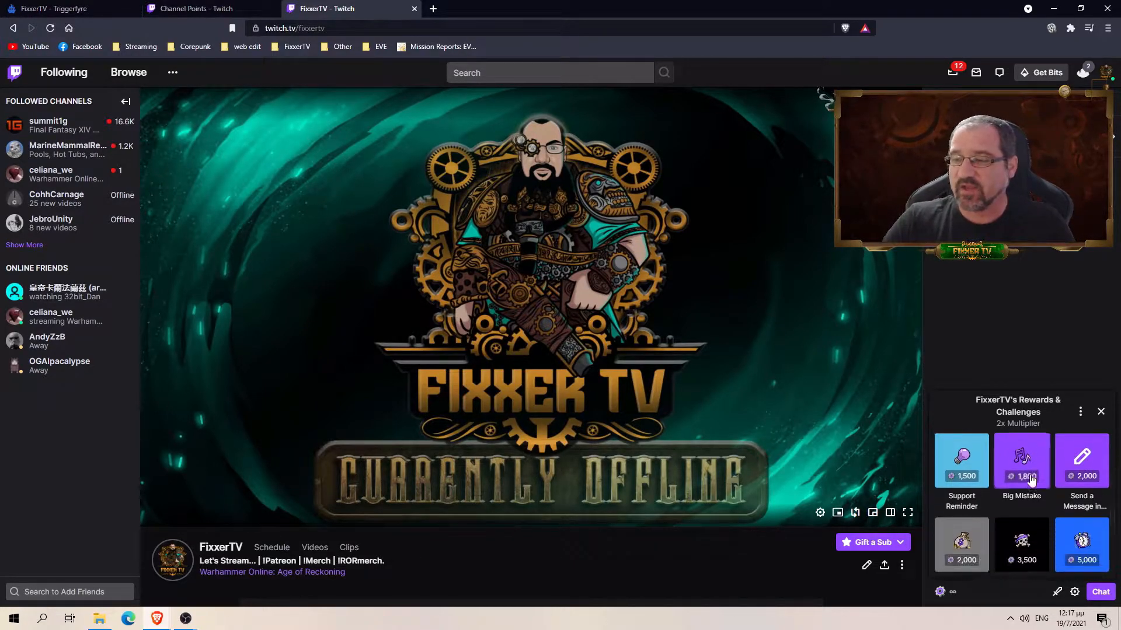
{"action": "scroll", "coordinate": [1029, 468], "scroll_direction": "up", "scroll_amount": 6}
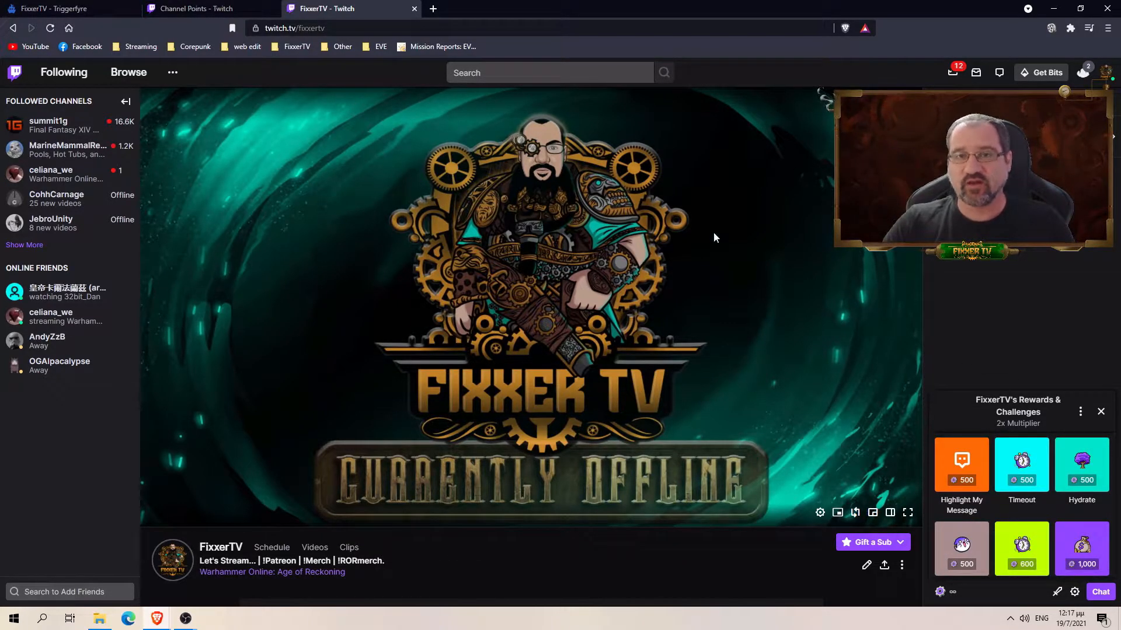
Step: Open Manage Rewards & Challenges in the creator dashboard's channel points settings and review the custom rewards and their costs
{"action": "left_click", "coordinate": [237, 8]}
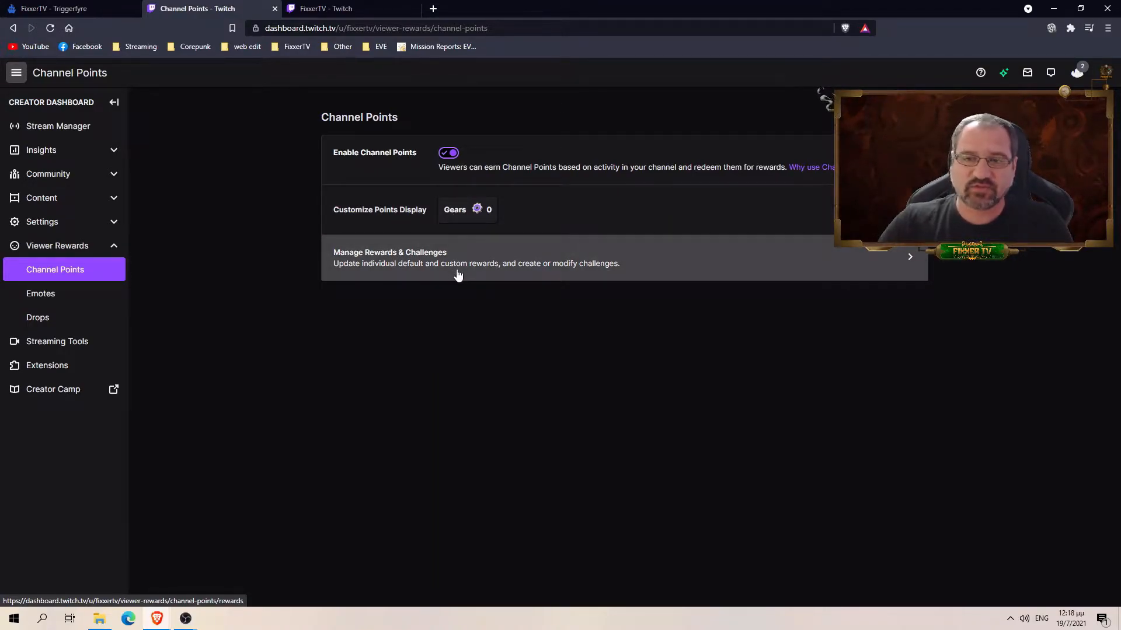
{"action": "left_click", "coordinate": [507, 259]}
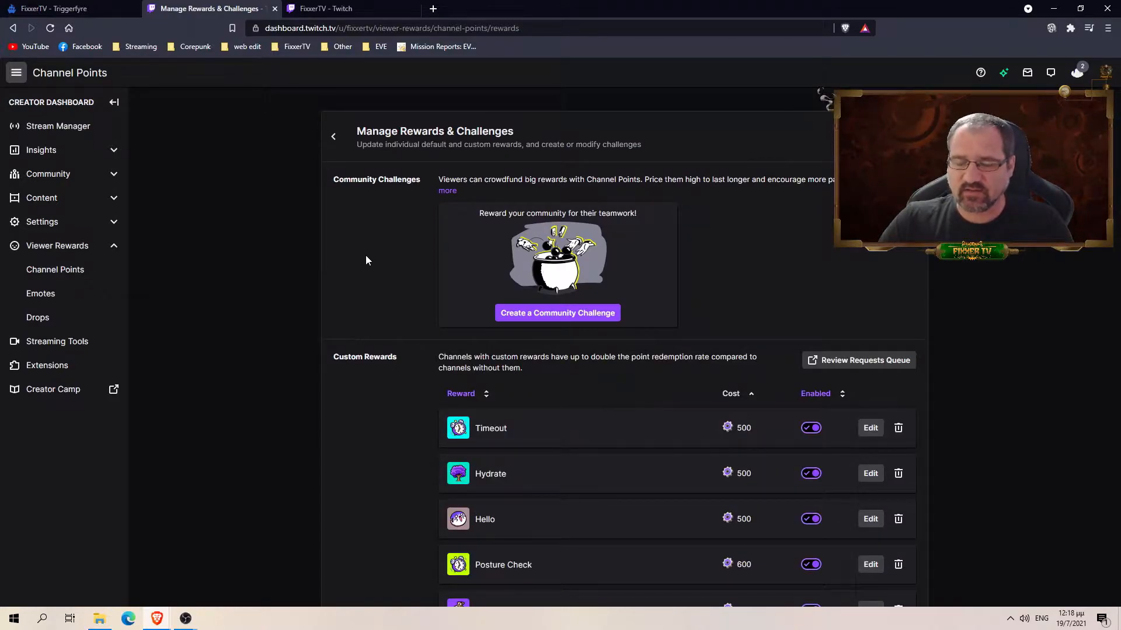
{"action": "scroll", "coordinate": [368, 257], "scroll_direction": "down", "scroll_amount": 4}
{"action": "scroll", "coordinate": [605, 298], "scroll_direction": "down", "scroll_amount": 4}
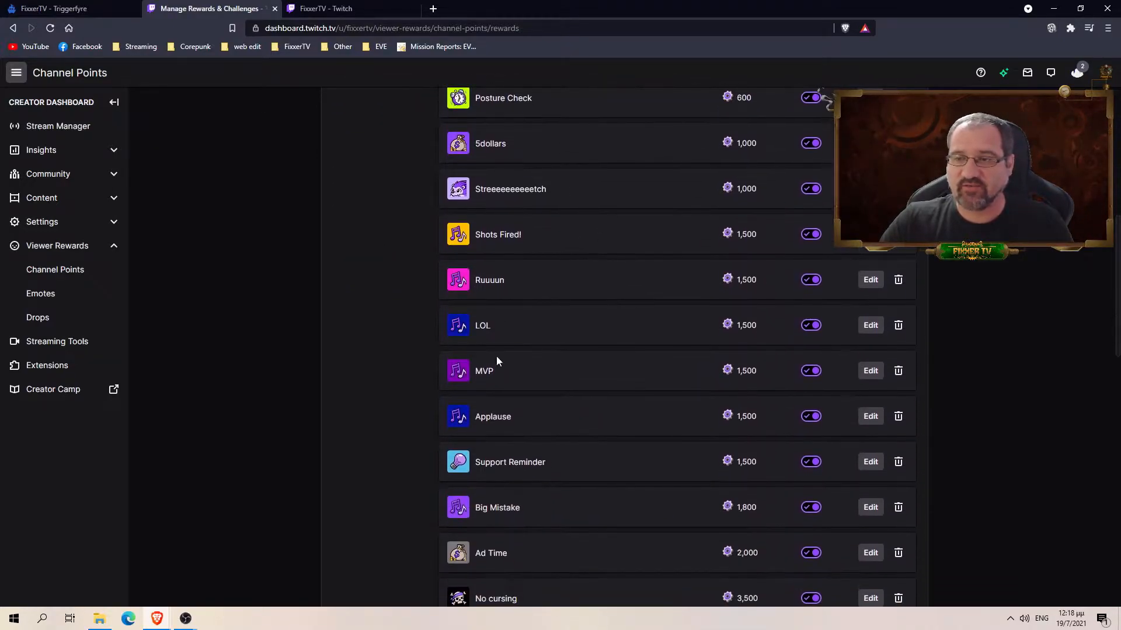
{"action": "scroll", "coordinate": [549, 363], "scroll_direction": "down", "scroll_amount": 10}
{"action": "scroll", "coordinate": [580, 362], "scroll_direction": "up", "scroll_amount": 4}
{"action": "scroll", "coordinate": [581, 364], "scroll_direction": "up", "scroll_amount": 11}
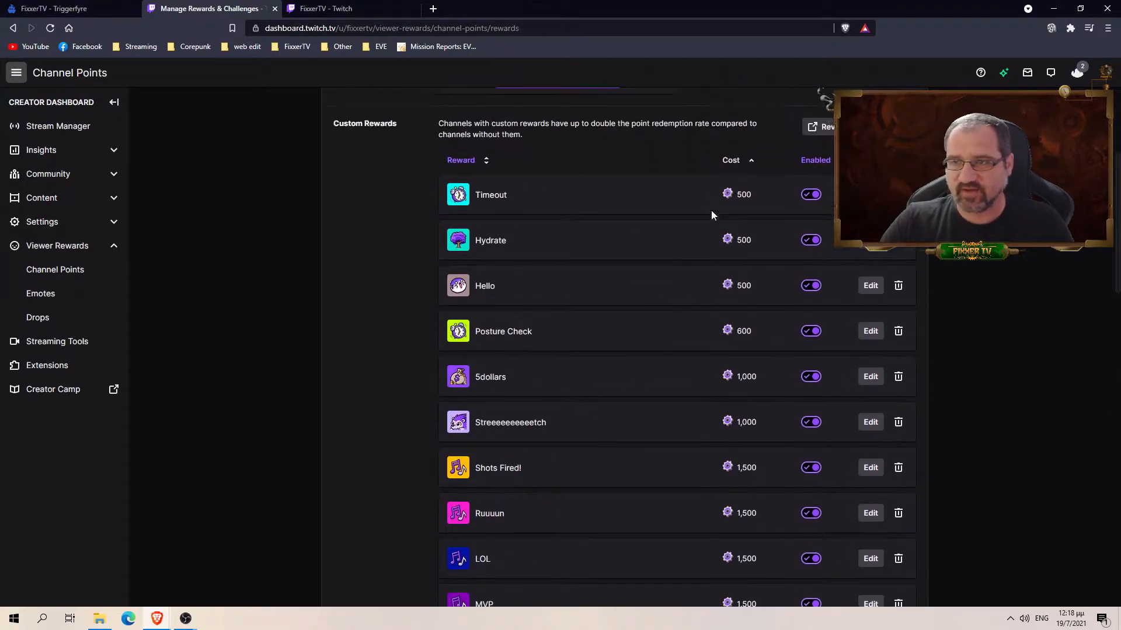
{"action": "scroll", "coordinate": [661, 288], "scroll_direction": "down", "scroll_amount": 12}
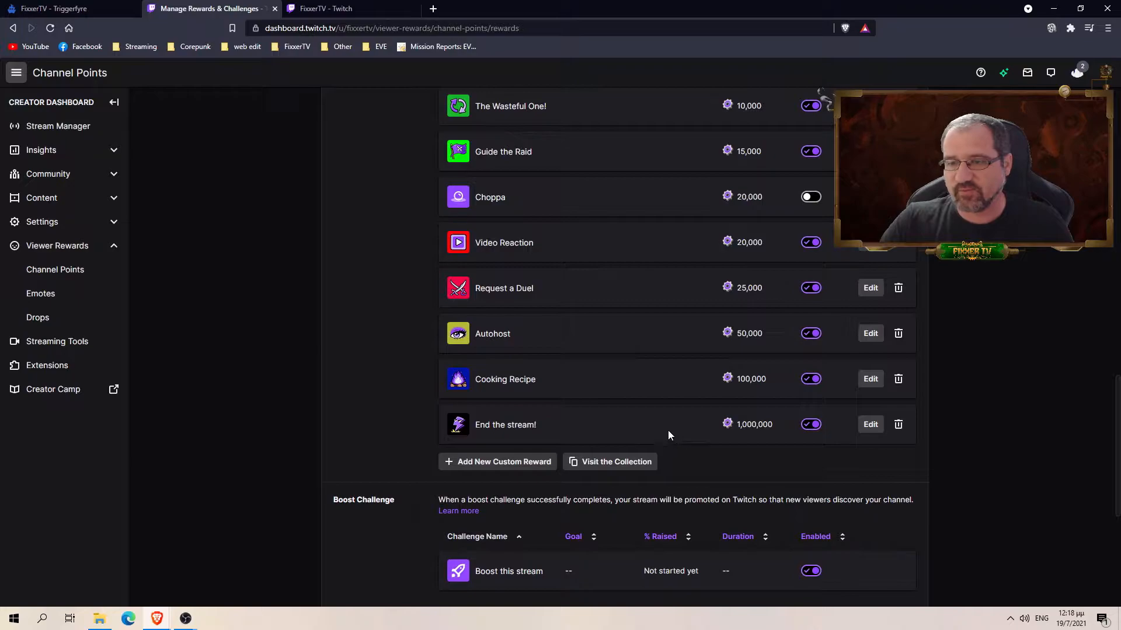
{"action": "scroll", "coordinate": [598, 363], "scroll_direction": "up", "scroll_amount": 6}
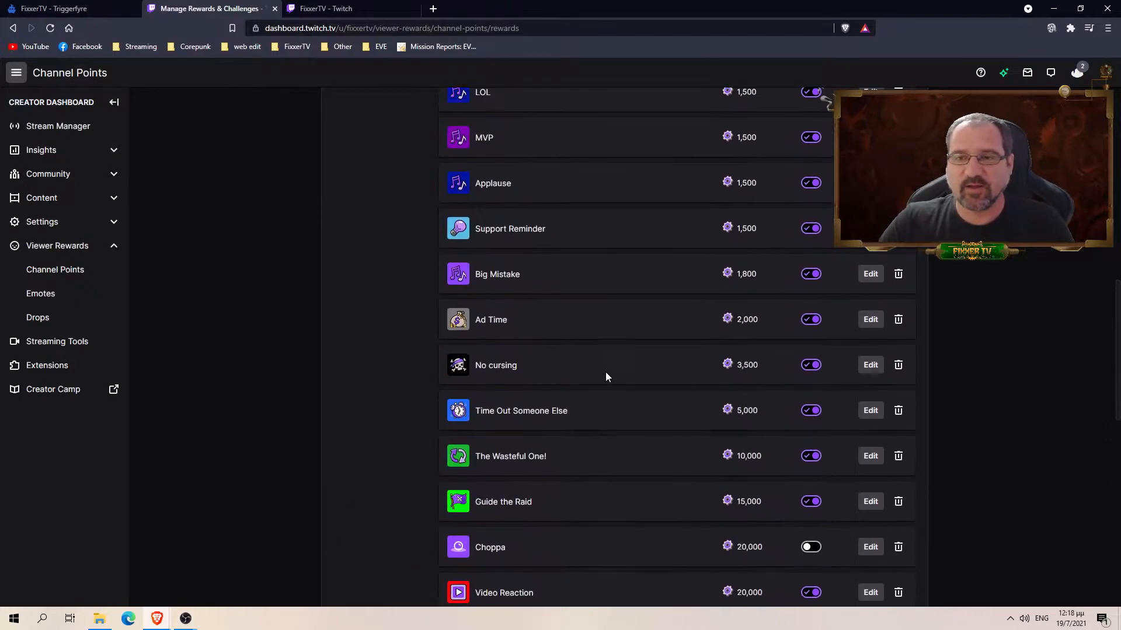
{"action": "scroll", "coordinate": [554, 344], "scroll_direction": "up", "scroll_amount": 4}
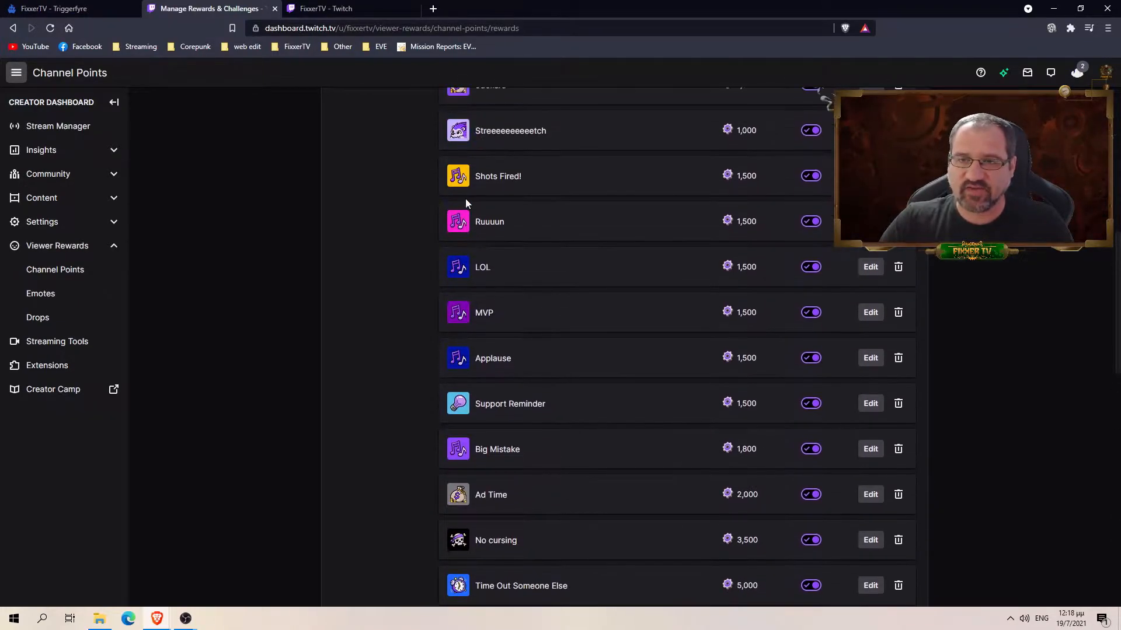
{"action": "scroll", "coordinate": [476, 215], "scroll_direction": "down", "scroll_amount": 14}
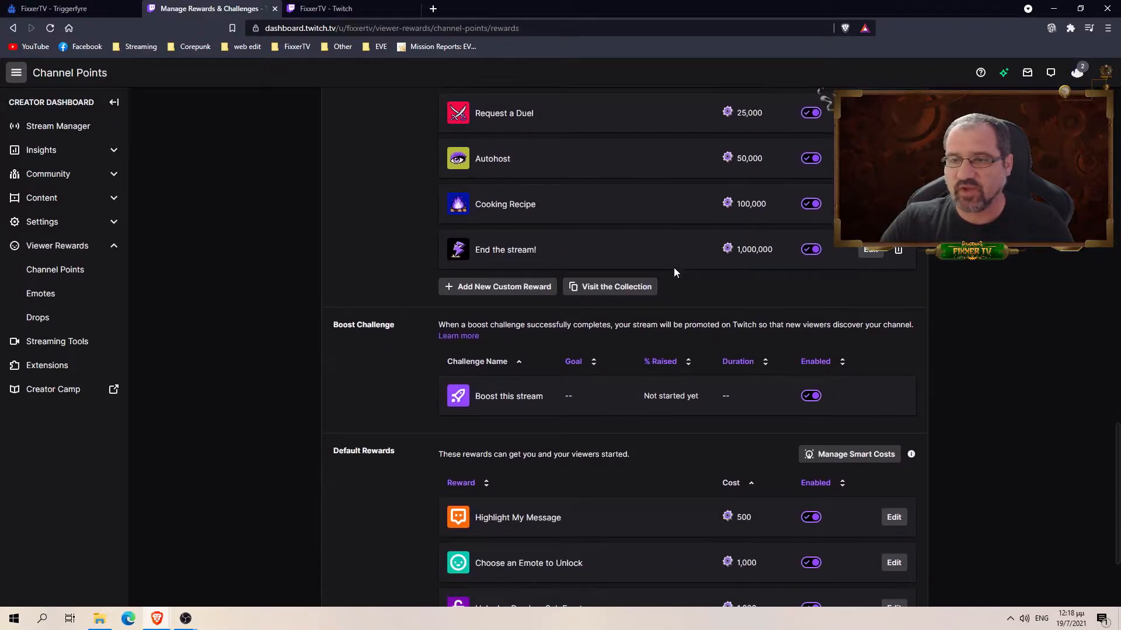
Step: Browse the Custom Rewards Collection for ready-made reward ideas, then close it without adding any
{"action": "left_click", "coordinate": [610, 293]}
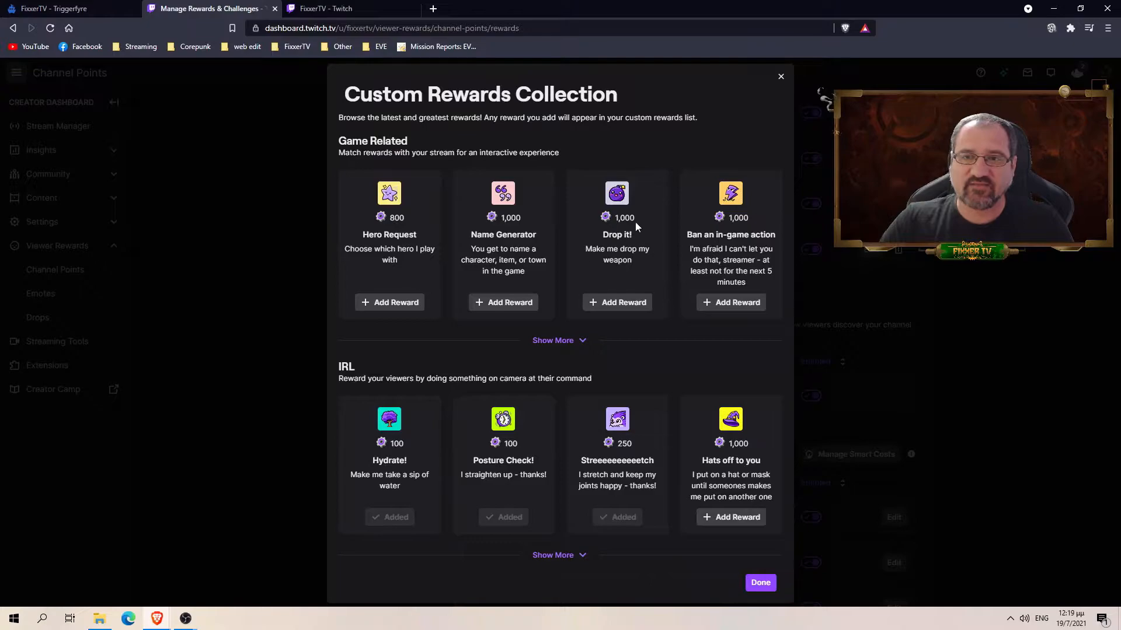
{"action": "scroll", "coordinate": [554, 313], "scroll_direction": "down", "scroll_amount": 1}
{"action": "scroll", "coordinate": [554, 313], "scroll_direction": "down", "scroll_amount": 2}
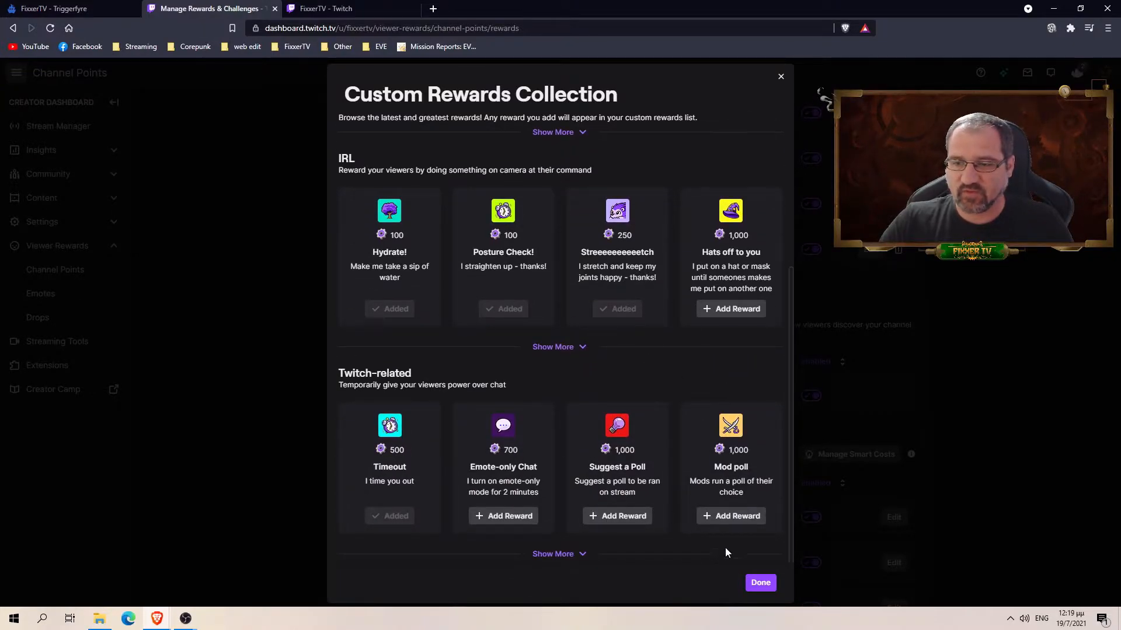
{"action": "scroll", "coordinate": [664, 403], "scroll_direction": "up", "scroll_amount": 3}
{"action": "left_click", "coordinate": [780, 77]}
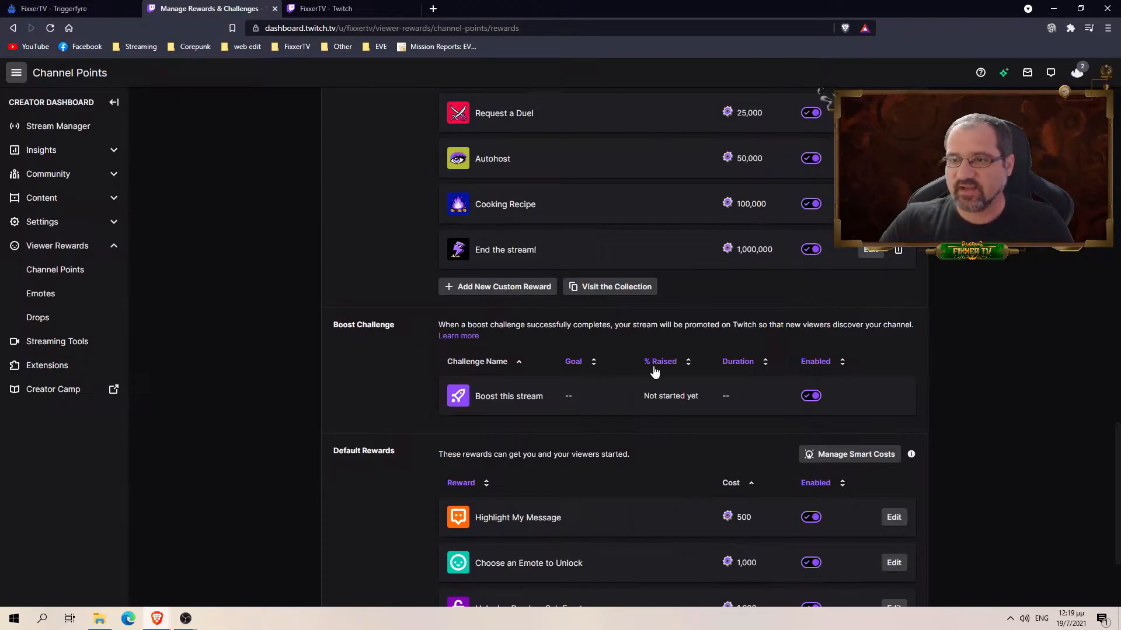
Step: Examine the form for creating a custom reward and its premade icon gallery, then close both without creating a reward
{"action": "left_click", "coordinate": [531, 289]}
{"action": "scroll", "coordinate": [589, 316], "scroll_direction": "down", "scroll_amount": 5}
{"action": "scroll", "coordinate": [580, 312], "scroll_direction": "up", "scroll_amount": 5}
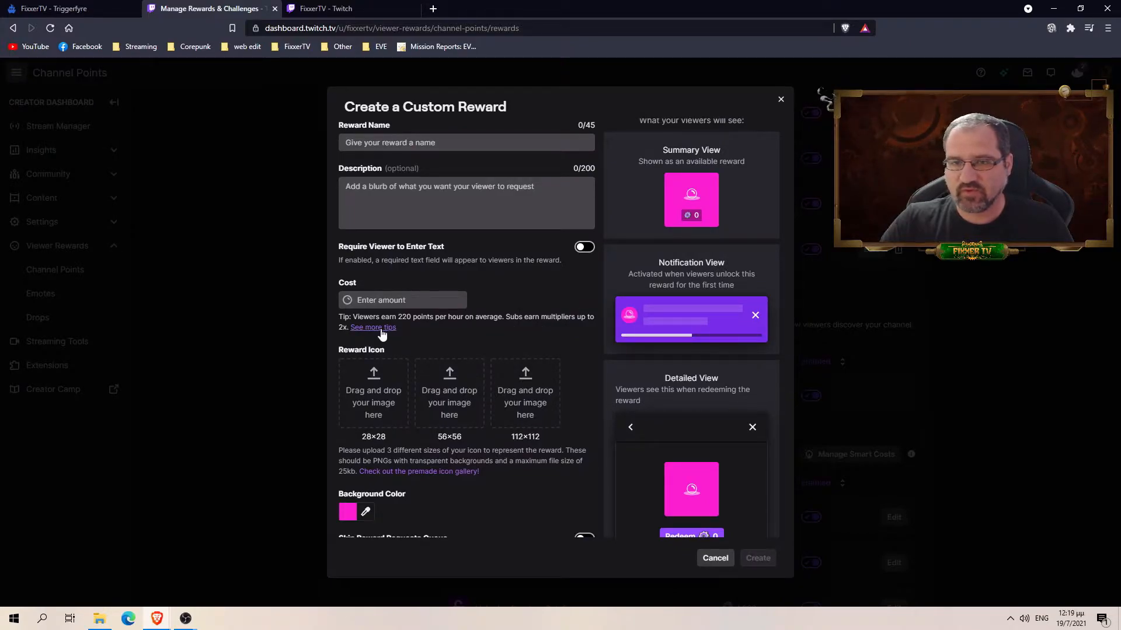
{"action": "left_click", "coordinate": [435, 472]}
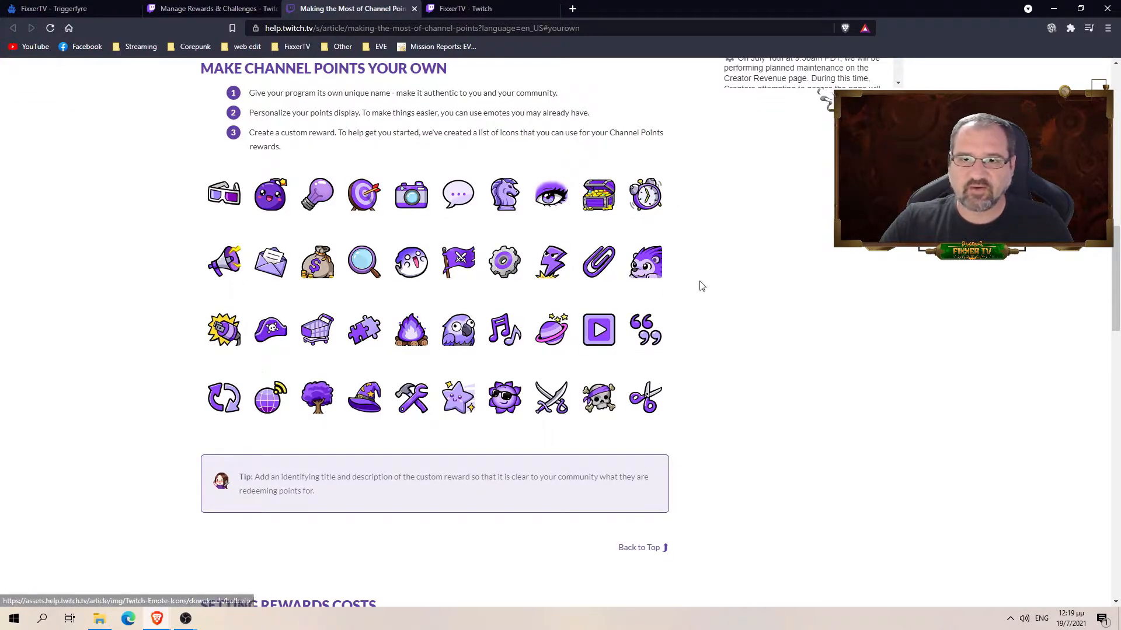
{"action": "left_click", "coordinate": [414, 9]}
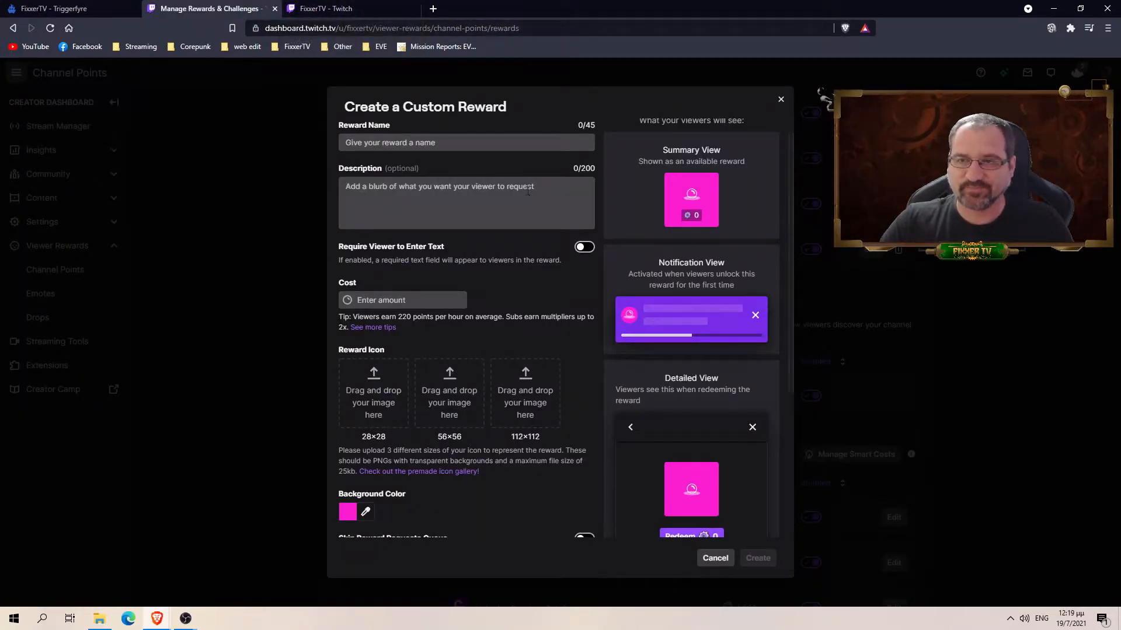
{"action": "left_click", "coordinate": [781, 100]}
Step: Inspect the settings of the existing MVP custom reward and close them without changes
{"action": "scroll", "coordinate": [572, 266], "scroll_direction": "up", "scroll_amount": 9}
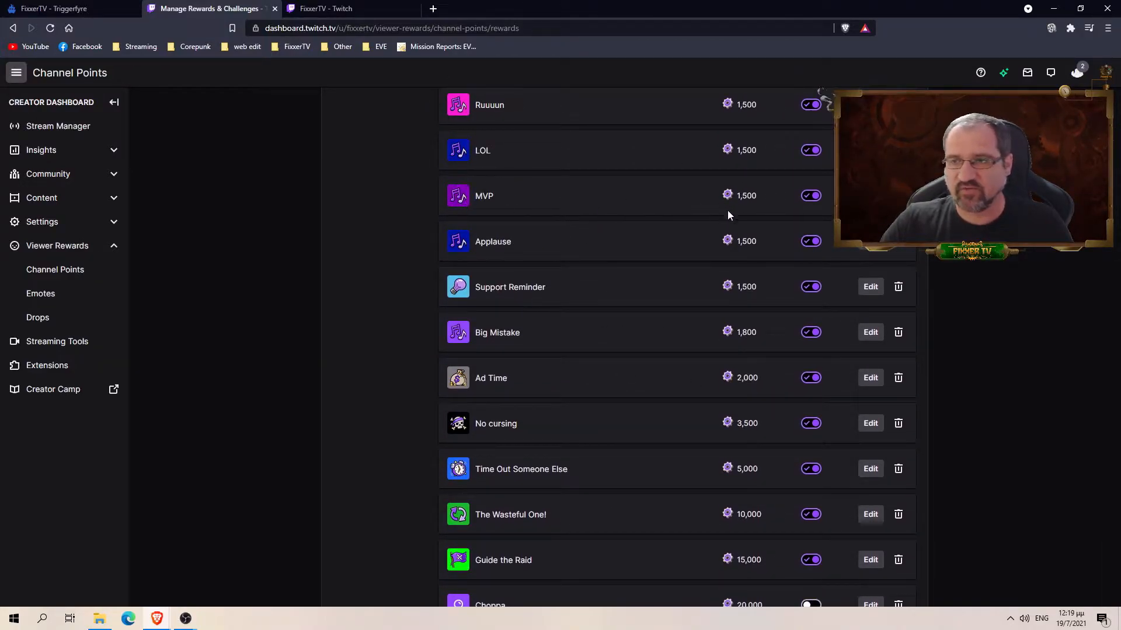
{"action": "left_click", "coordinate": [870, 196]}
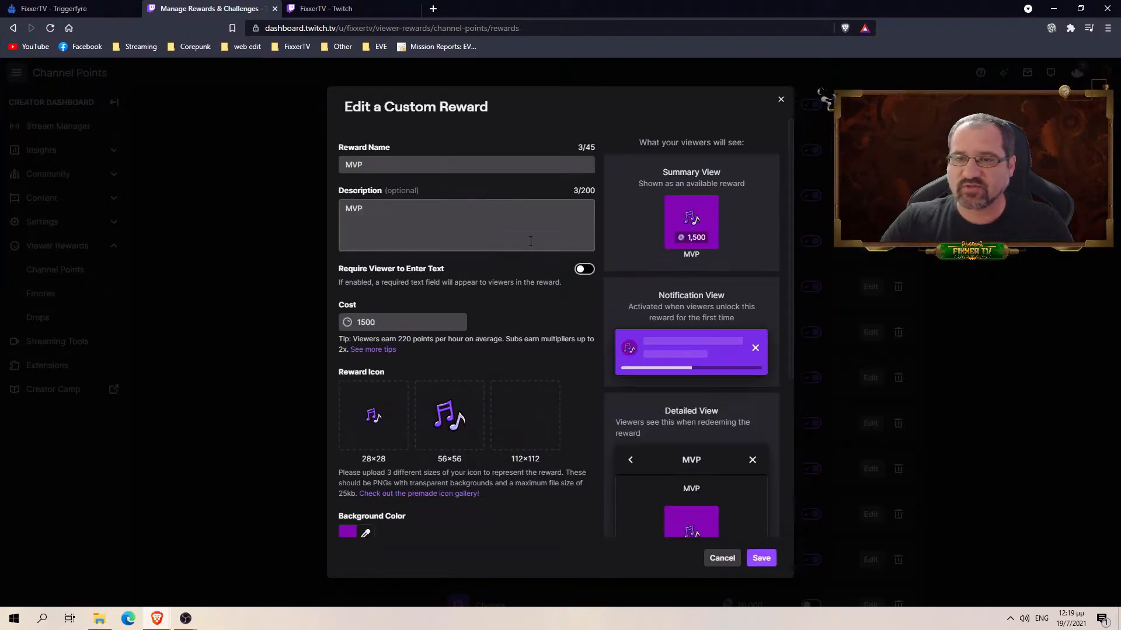
{"action": "left_click", "coordinate": [780, 99]}
{"action": "scroll", "coordinate": [624, 219], "scroll_direction": "up", "scroll_amount": 8}
{"action": "scroll", "coordinate": [610, 232], "scroll_direction": "up", "scroll_amount": 3}
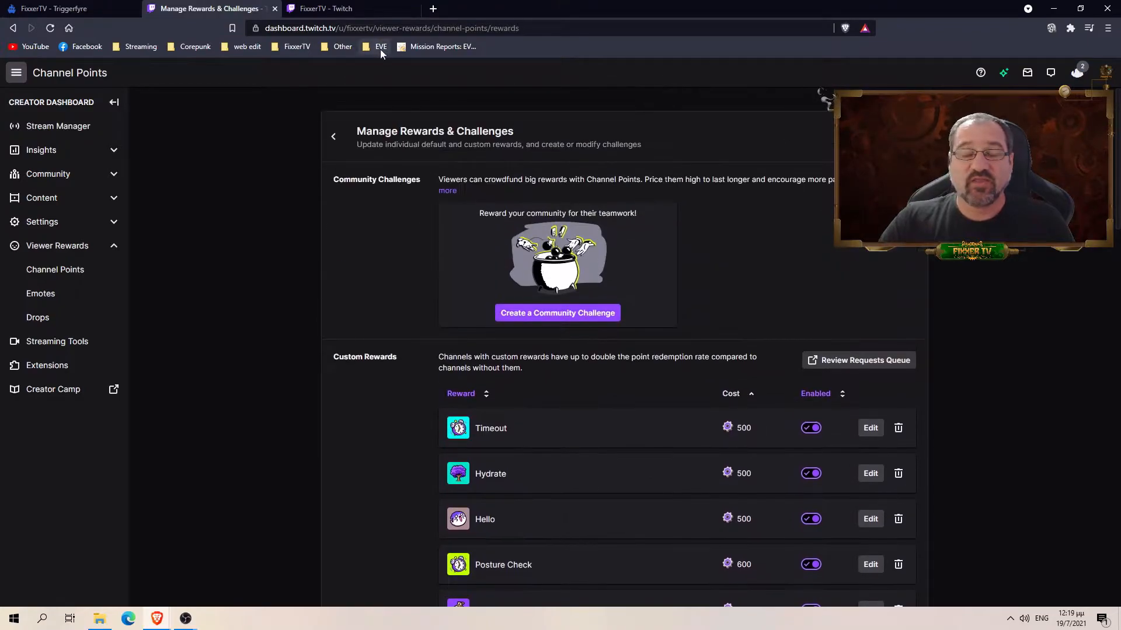
Step: Close the rewards list on the Twitch channel page and switch to the Triggerfyre page
{"action": "left_click", "coordinate": [334, 9]}
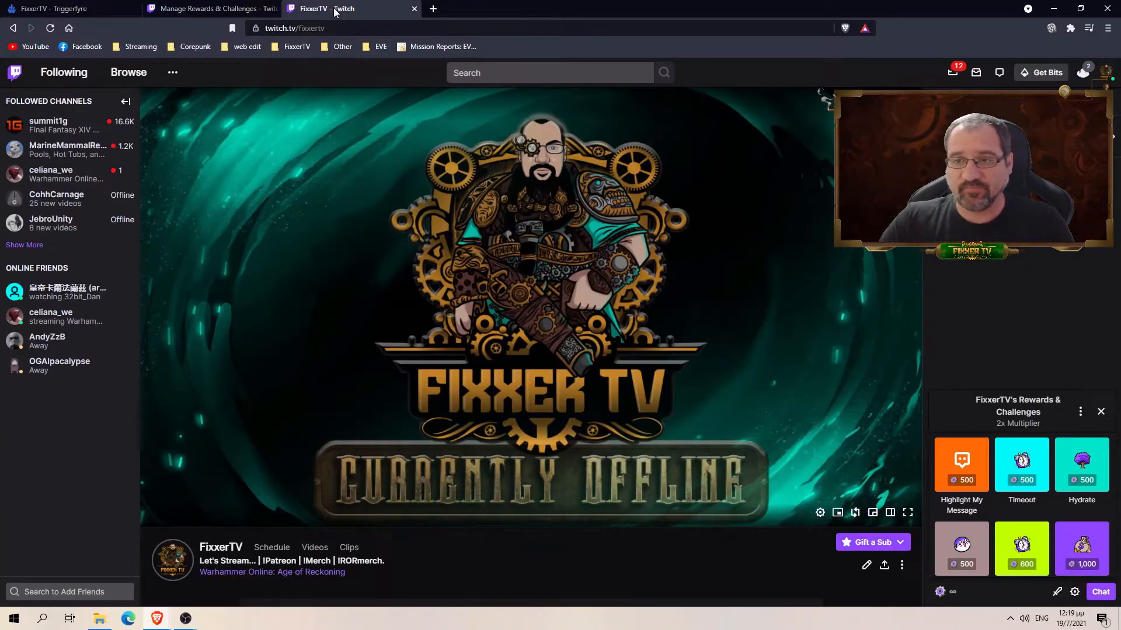
{"action": "left_click", "coordinate": [1100, 413]}
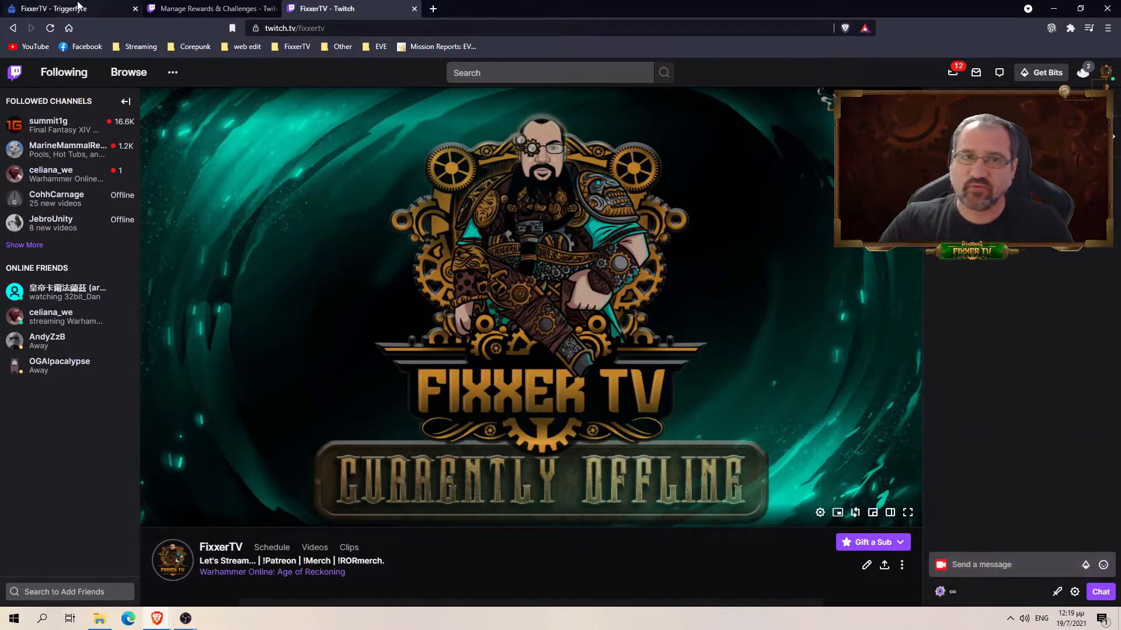
{"action": "left_click", "coordinate": [75, 9]}
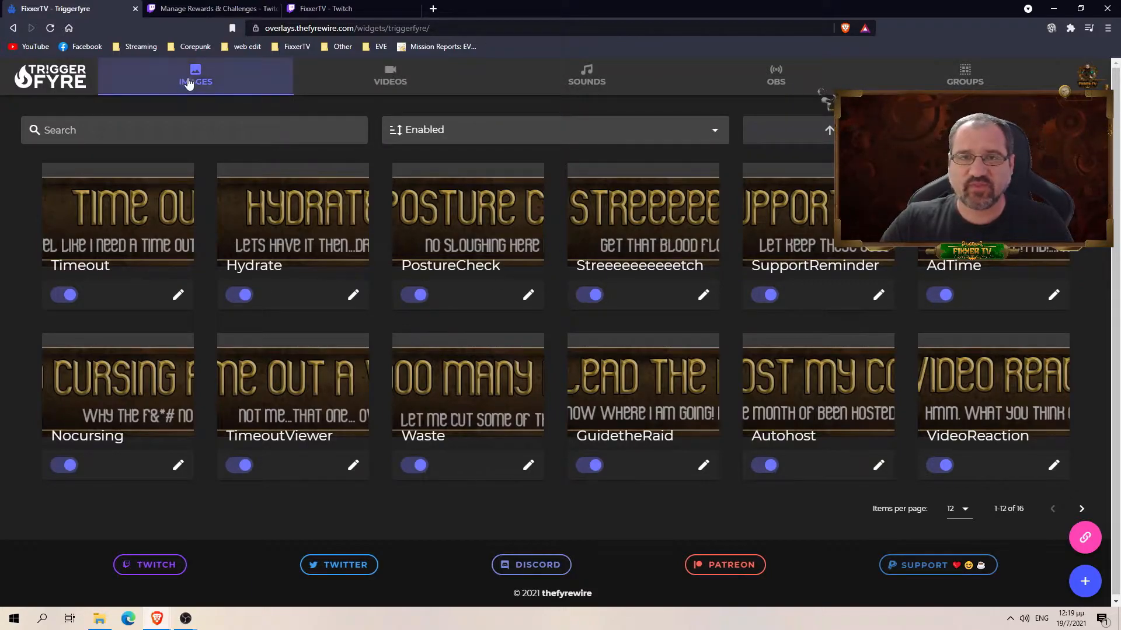
Step: Look through Triggerfyre's video, sound, OBS and group sections and return to the image triggers
{"action": "left_click", "coordinate": [390, 76]}
{"action": "left_click", "coordinate": [594, 82]}
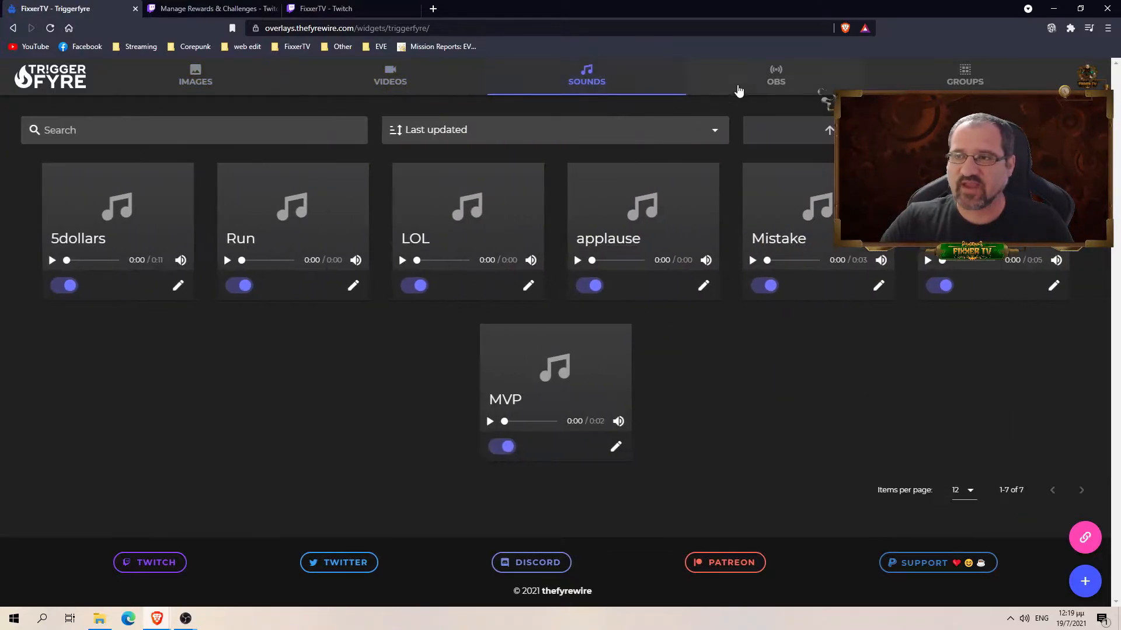
{"action": "left_click", "coordinate": [776, 84]}
{"action": "left_click", "coordinate": [953, 85]}
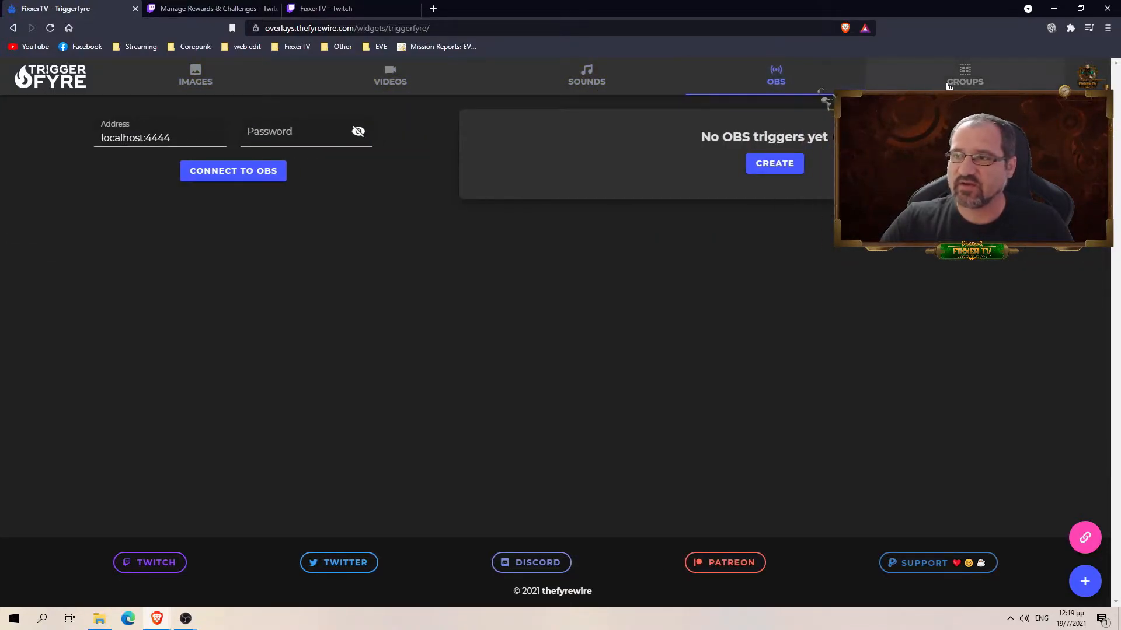
{"action": "left_click", "coordinate": [220, 78]}
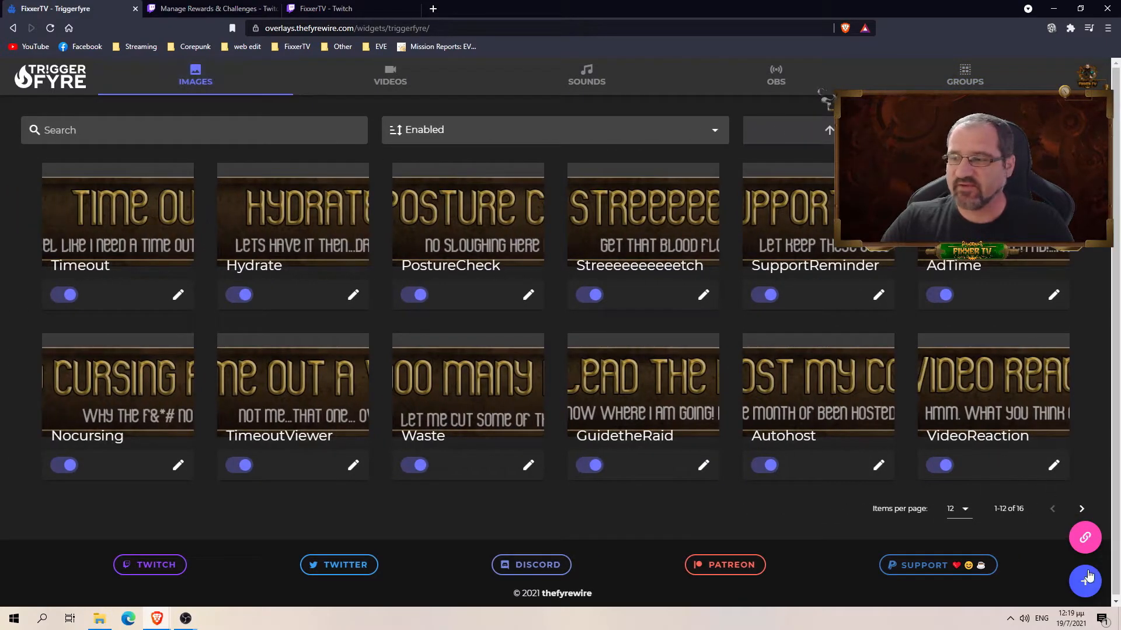
Step: Examine the new image trigger form and the uploaded images available for it, then close it without saving
{"action": "left_click", "coordinate": [1085, 579]}
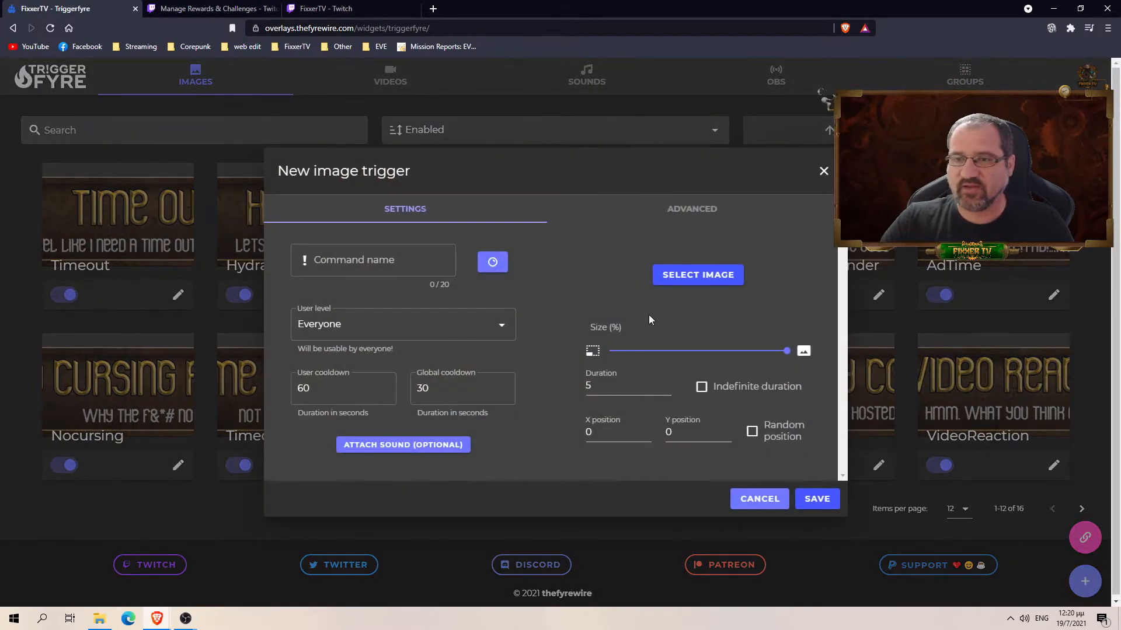
{"action": "left_click", "coordinate": [724, 275]}
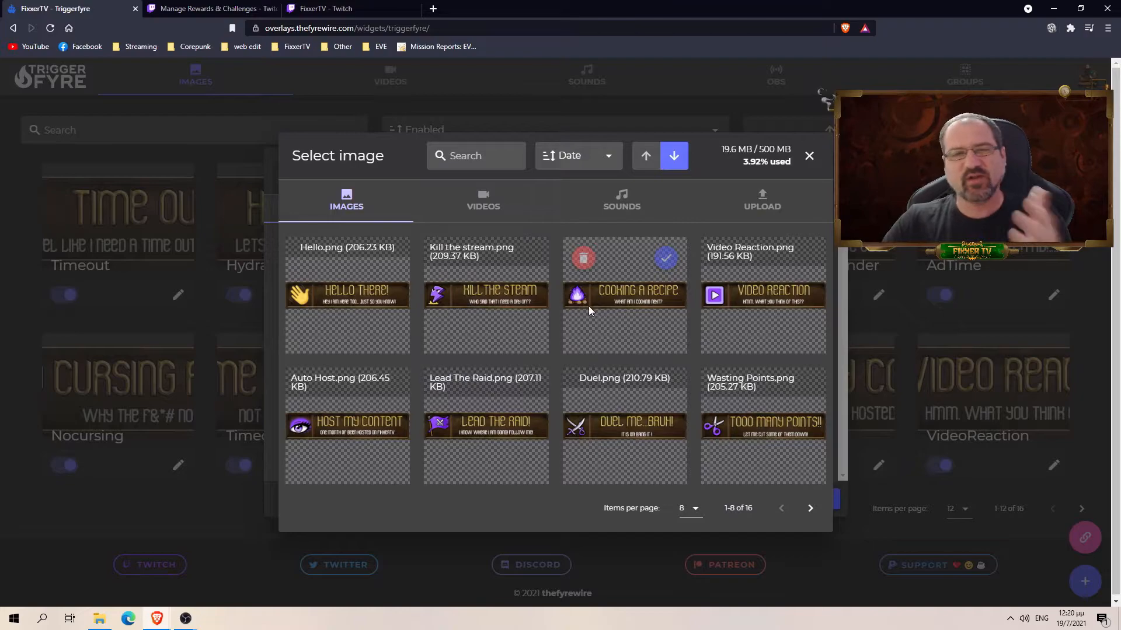
{"action": "left_click", "coordinate": [809, 156]}
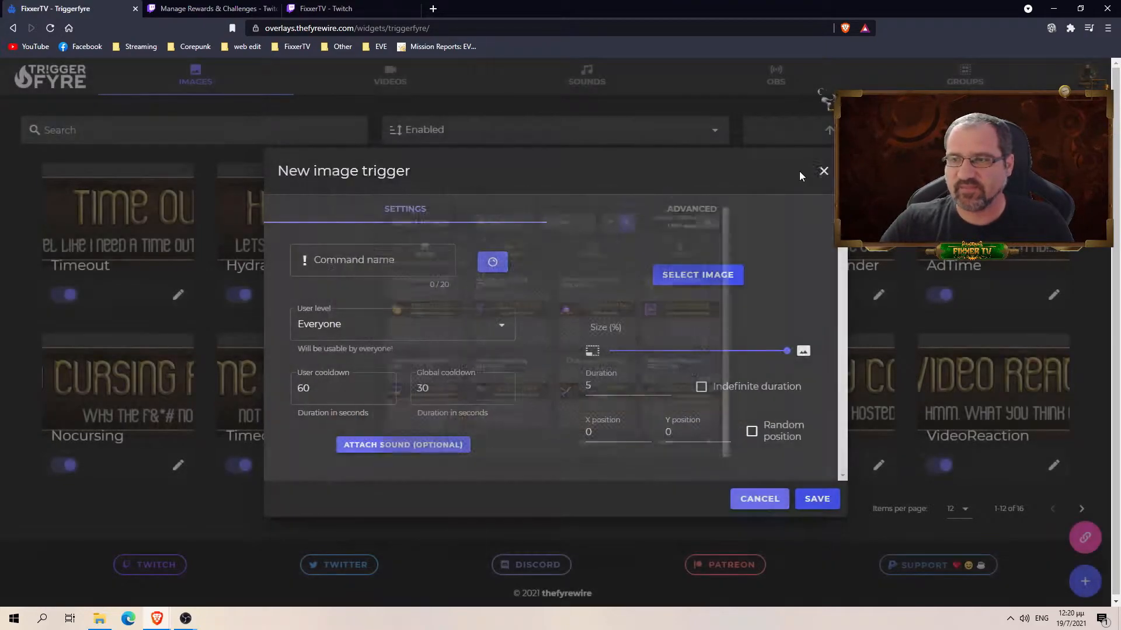
{"action": "left_click", "coordinate": [823, 171]}
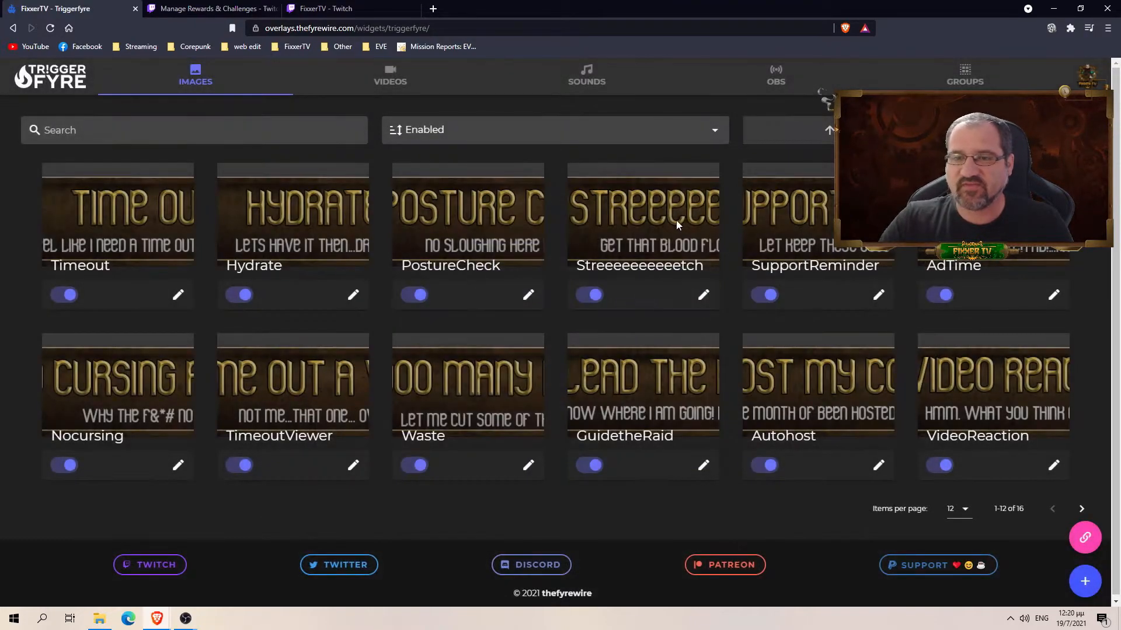
Step: Review the existing video and sound triggers and the OBS connection settings in Triggerfyre
{"action": "left_click", "coordinate": [391, 78]}
{"action": "left_click", "coordinate": [587, 77]}
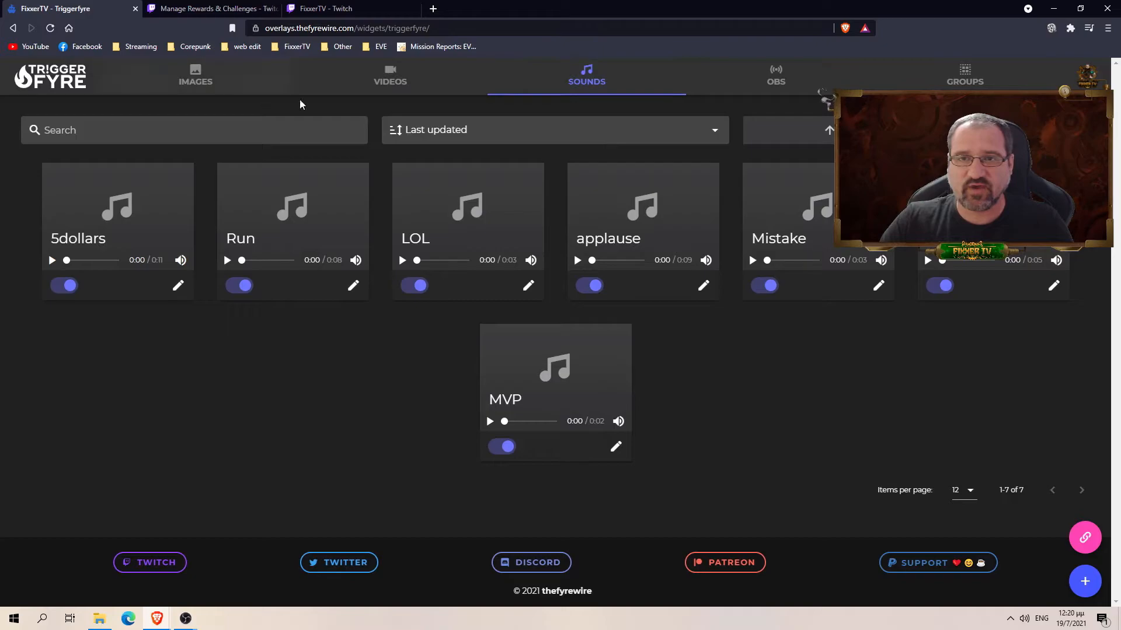
{"action": "left_click", "coordinate": [782, 79]}
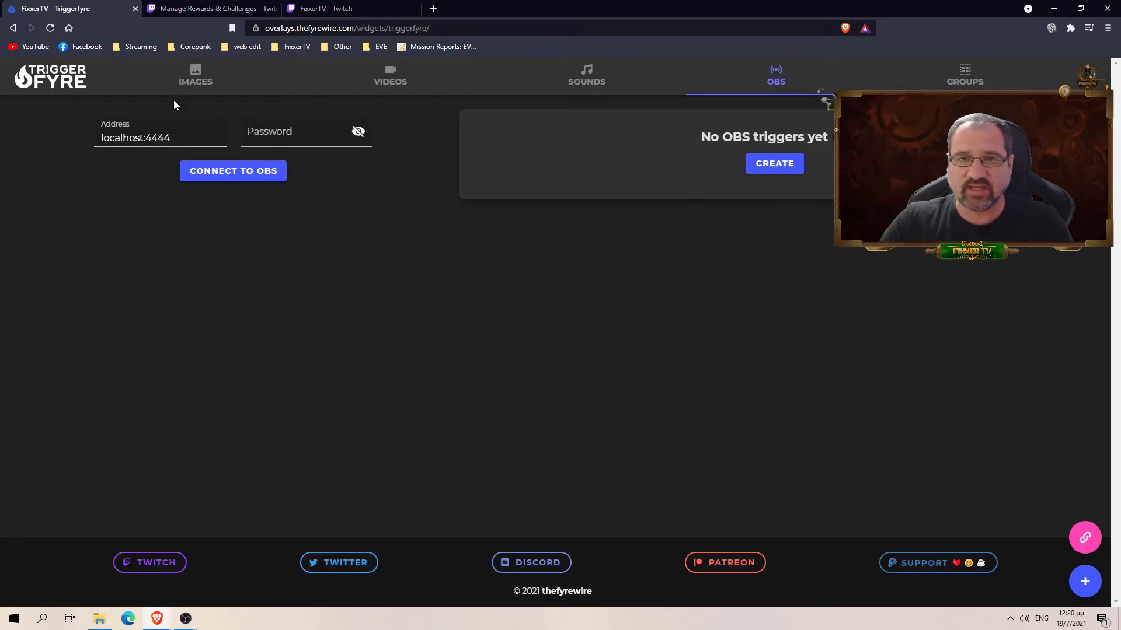
Step: Start a new image trigger with the command name hydrate
{"action": "left_click", "coordinate": [178, 81]}
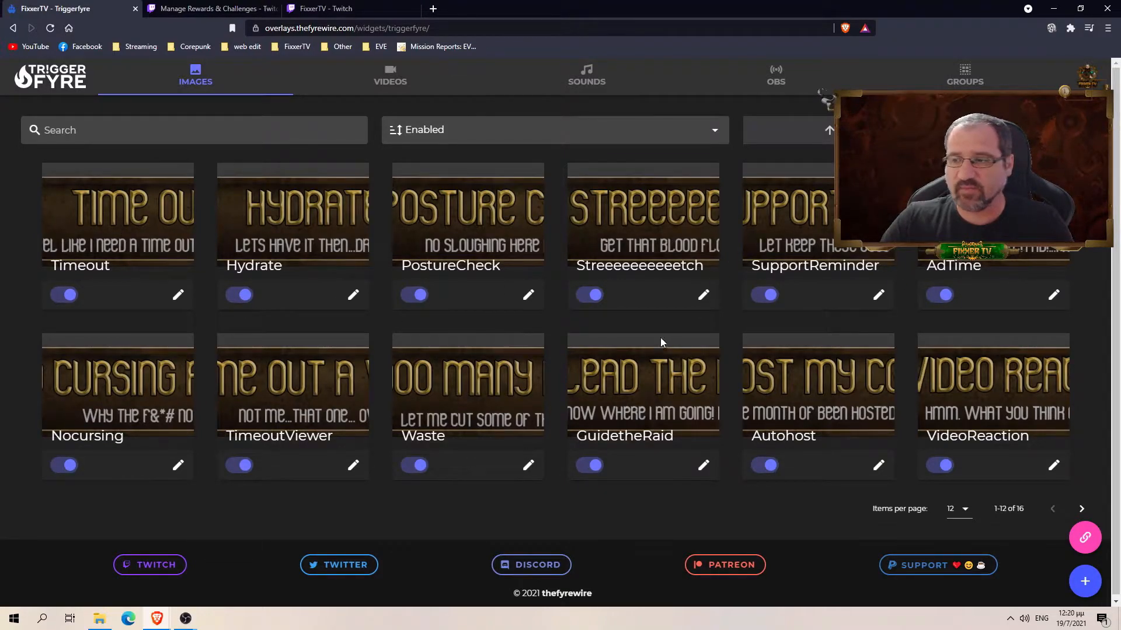
{"action": "left_click", "coordinate": [1084, 582]}
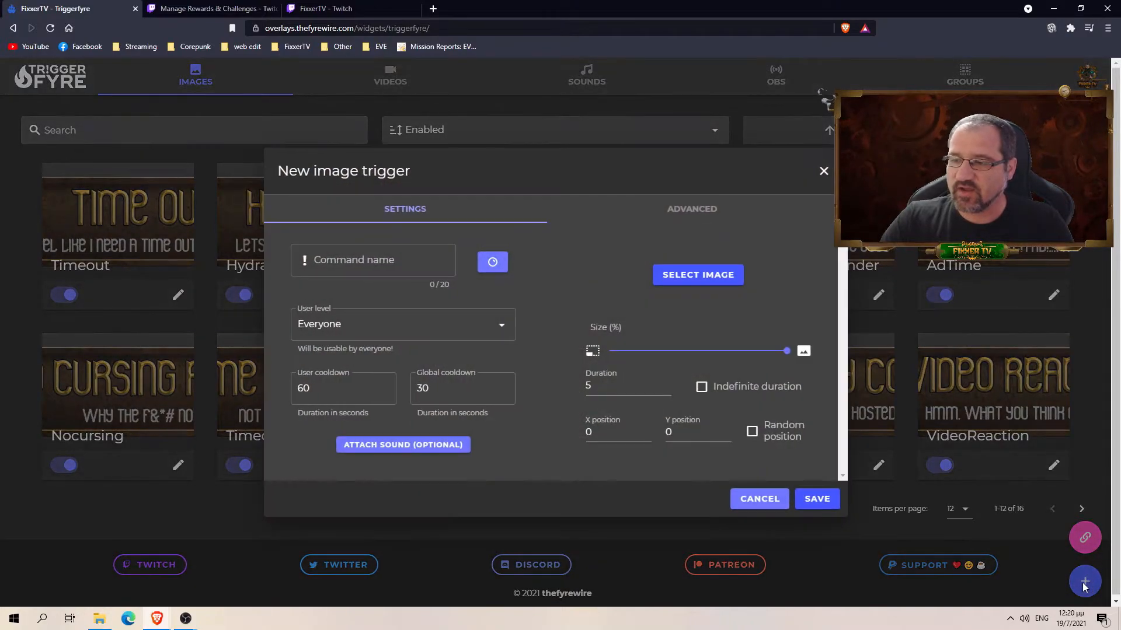
{"action": "left_click", "coordinate": [403, 264]}
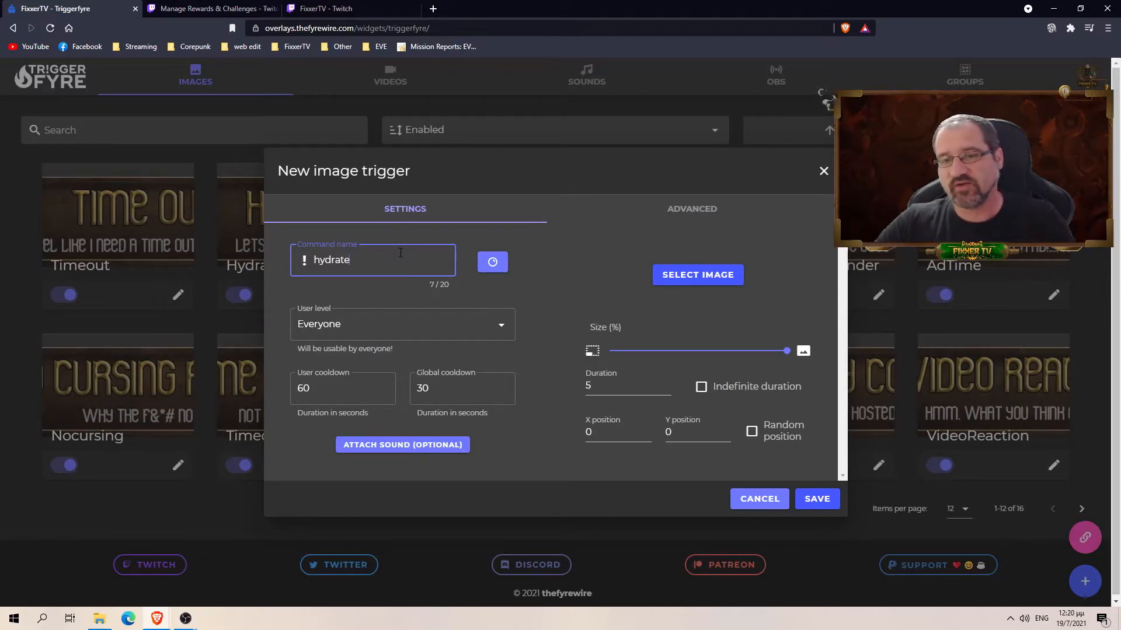
Step: Open the trigger's reward settings and copy the Hydrate reward name from Twitch's custom rewards list
{"action": "left_click", "coordinate": [493, 263]}
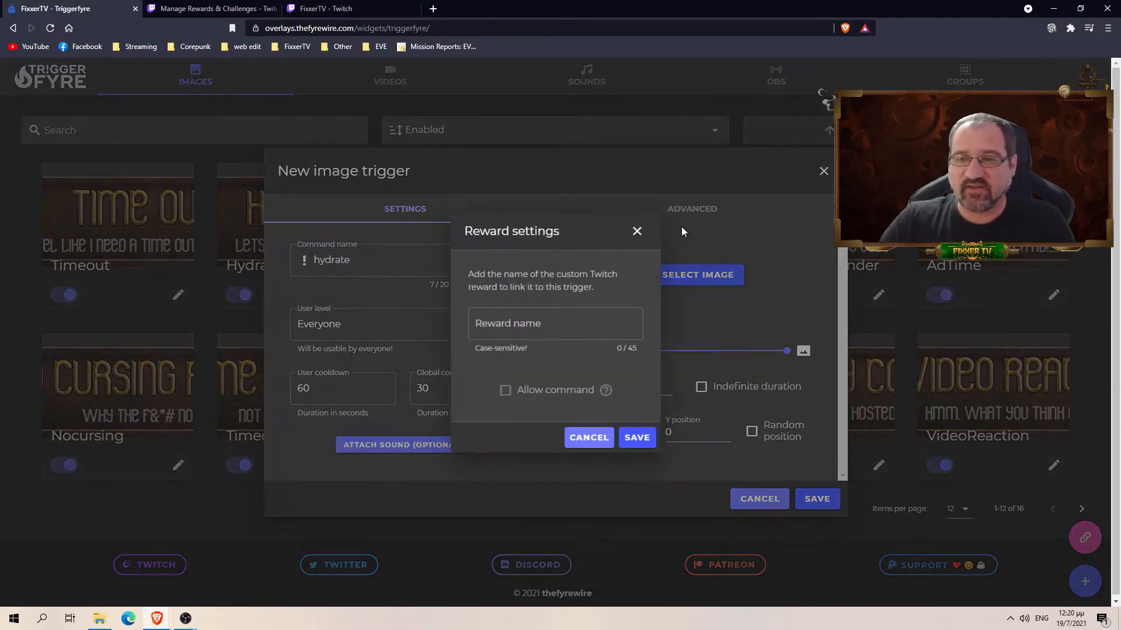
{"action": "left_click", "coordinate": [634, 230]}
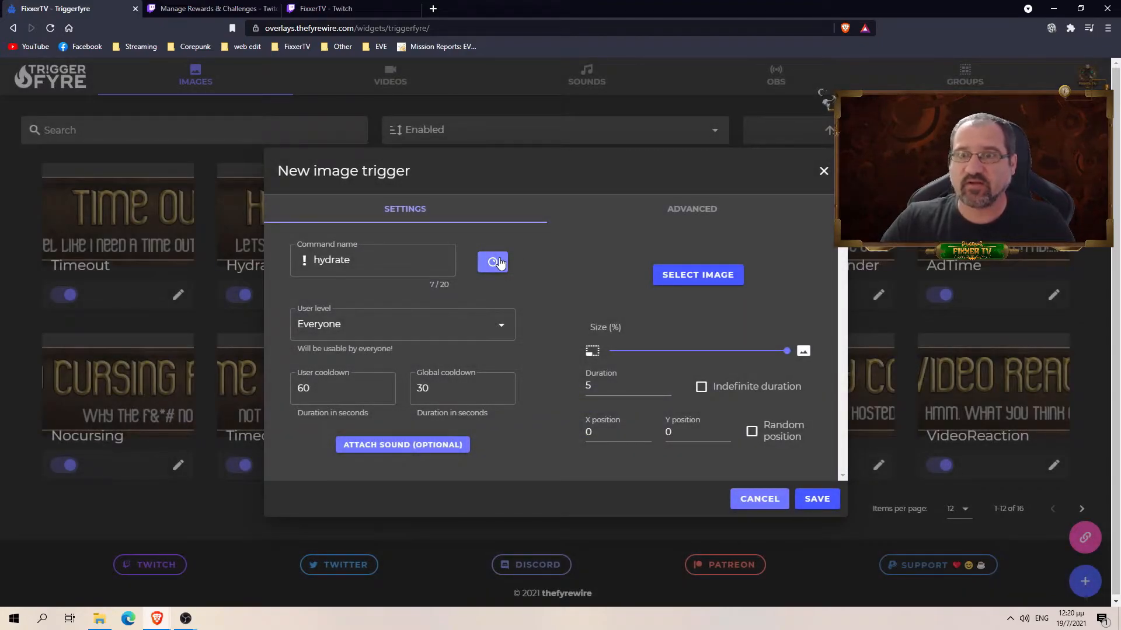
{"action": "left_click", "coordinate": [493, 264]}
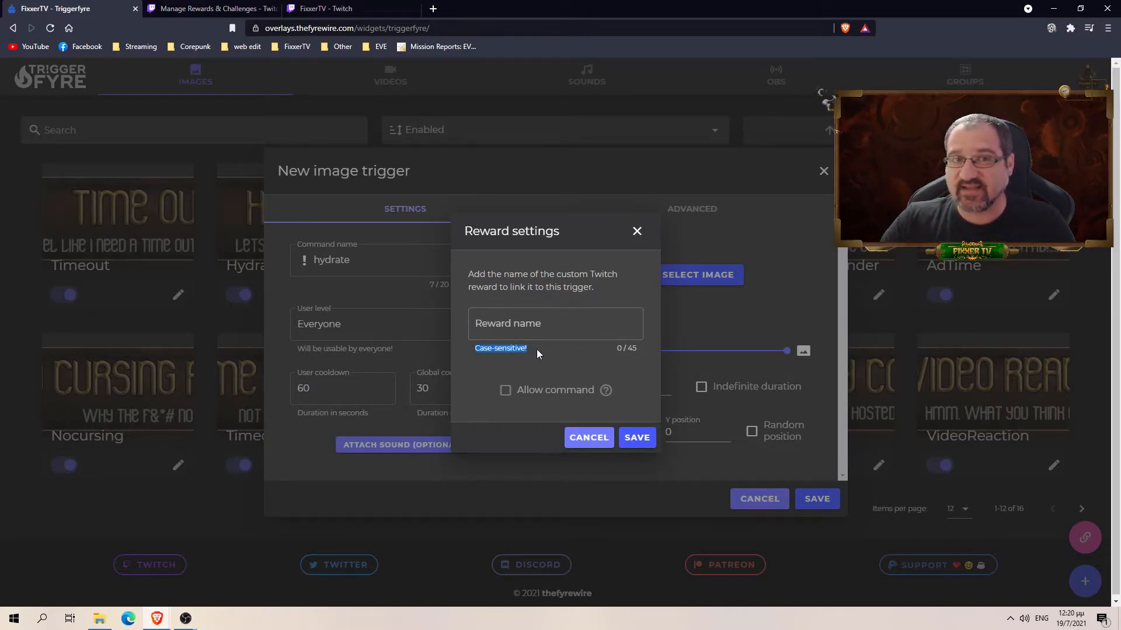
{"action": "left_click", "coordinate": [539, 328]}
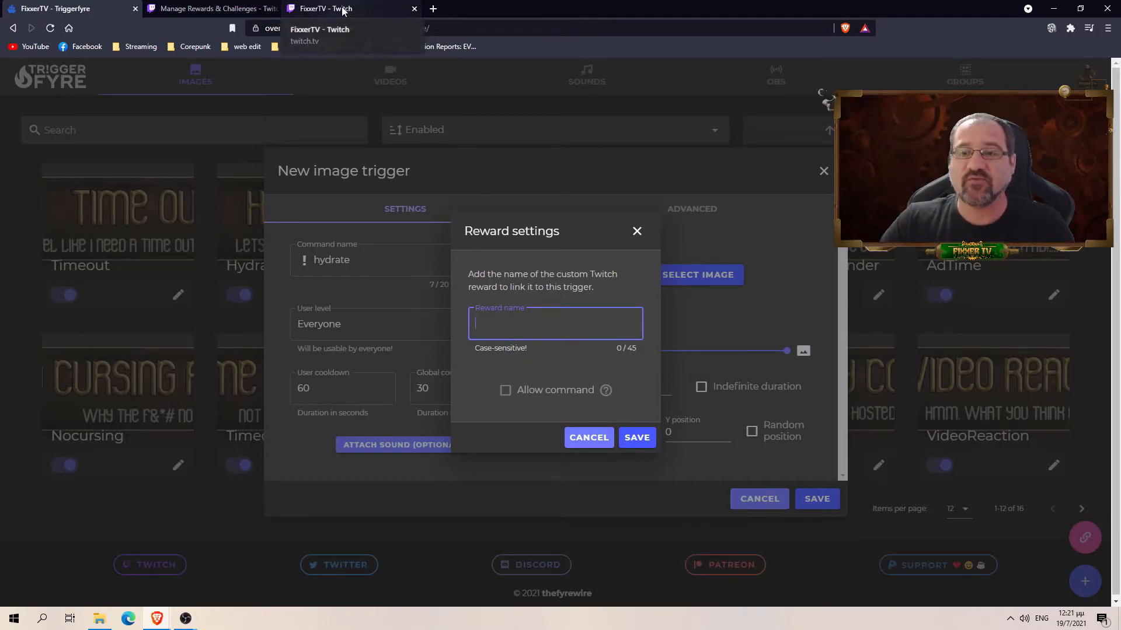
{"action": "left_click", "coordinate": [343, 11]}
{"action": "left_click", "coordinate": [239, 10]}
{"action": "scroll", "coordinate": [408, 294], "scroll_direction": "down", "scroll_amount": 4}
{"action": "left_click_drag", "start_coordinate": [508, 300], "coordinate": [476, 299]}
{"action": "key", "text": "ctrl+c"}
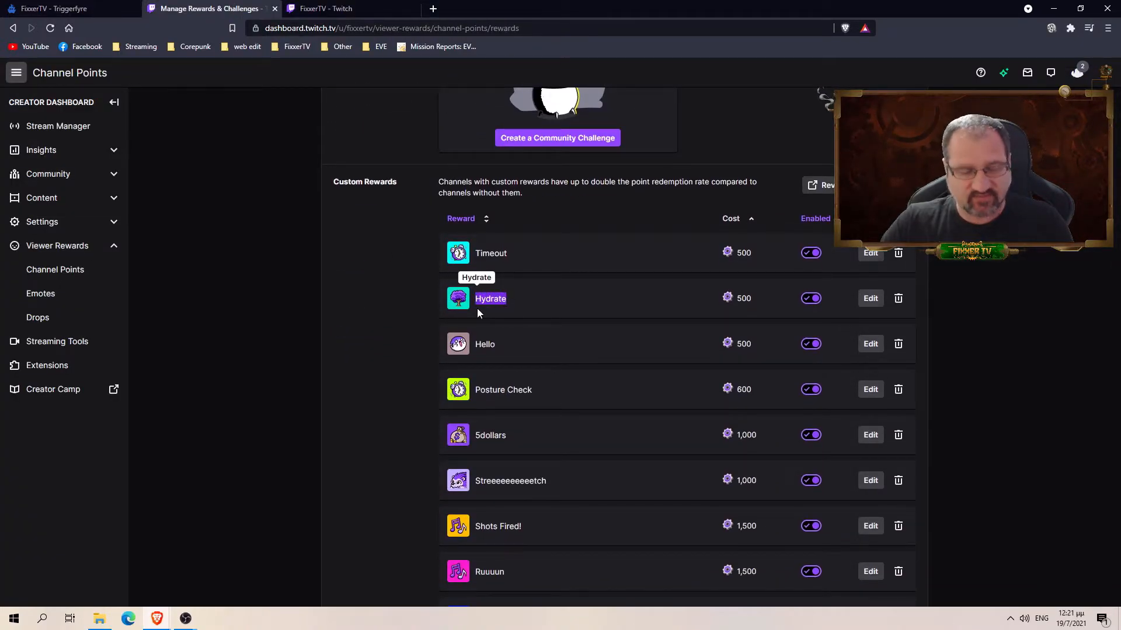
Step: Return to Triggerfyre, enter Hydrate as the linked reward name with the command allowed, and cancel the reward settings
{"action": "left_click", "coordinate": [344, 10]}
{"action": "left_click", "coordinate": [162, 5]}
{"action": "left_click", "coordinate": [70, 8]}
{"action": "key", "text": "ctrl+v"}
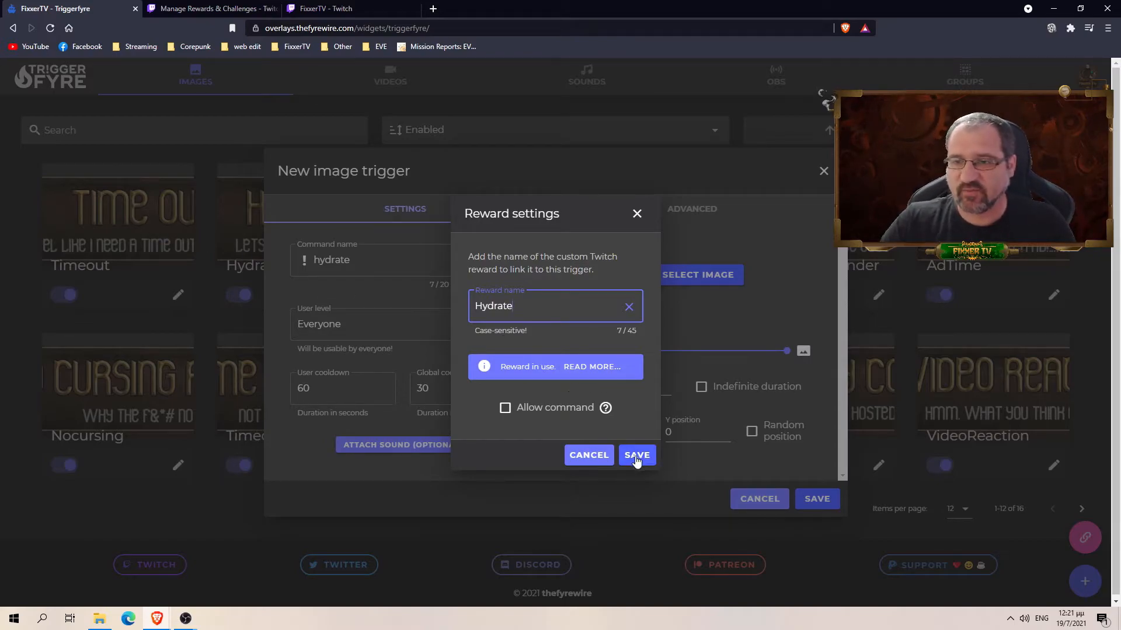
{"action": "left_click", "coordinate": [505, 416]}
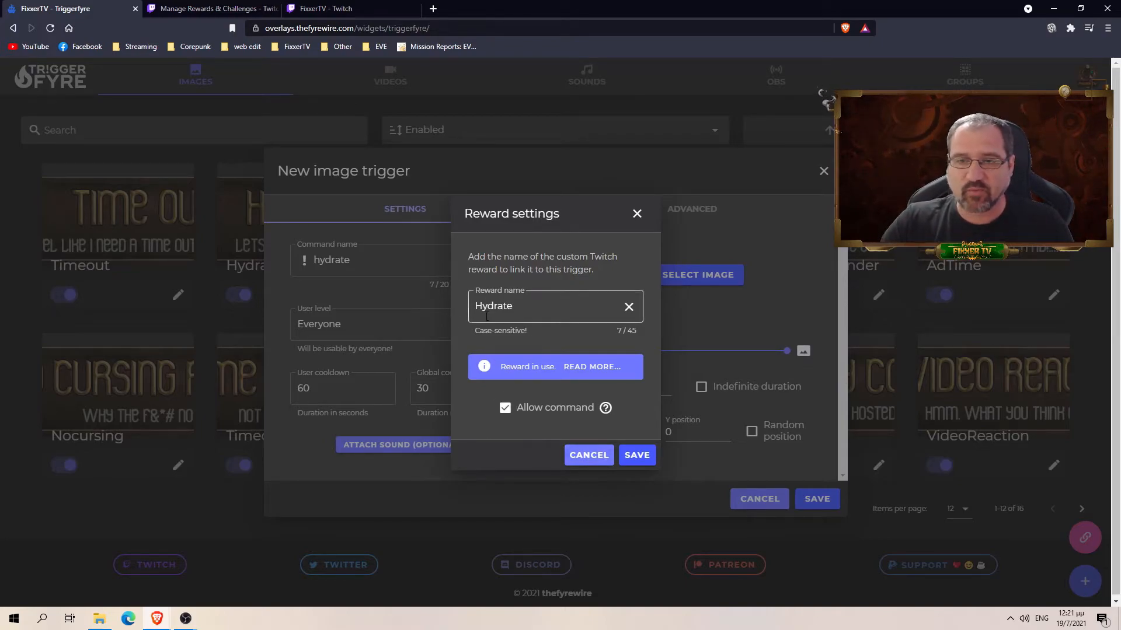
{"action": "left_click", "coordinate": [588, 455]}
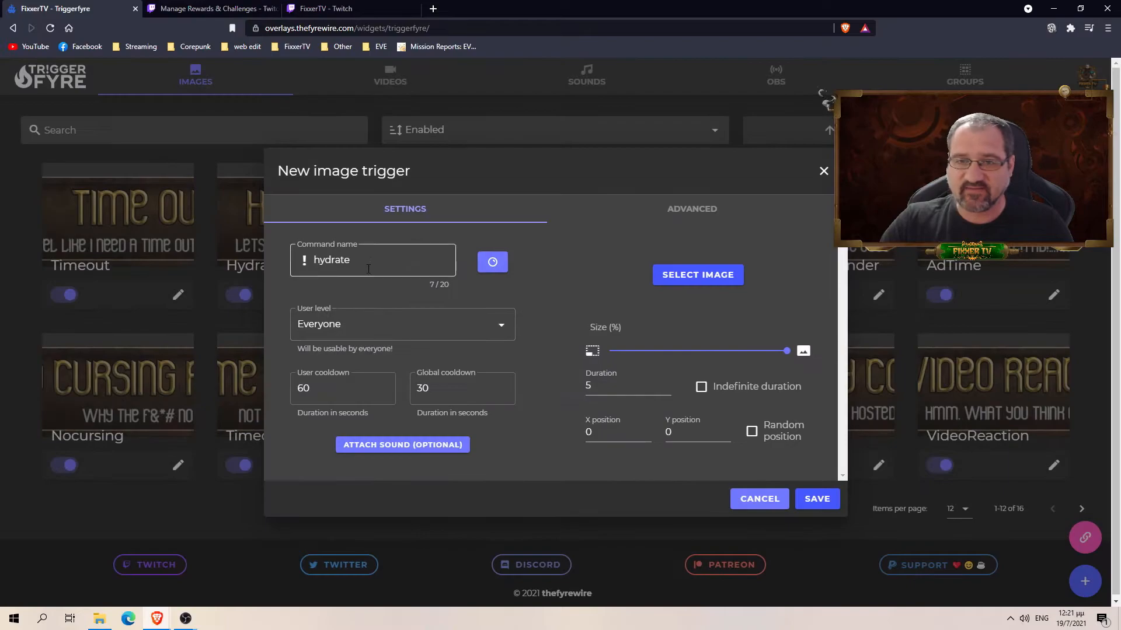
Step: Review the user level choices for the hydrate trigger and set it to Custom
{"action": "left_click", "coordinate": [469, 334]}
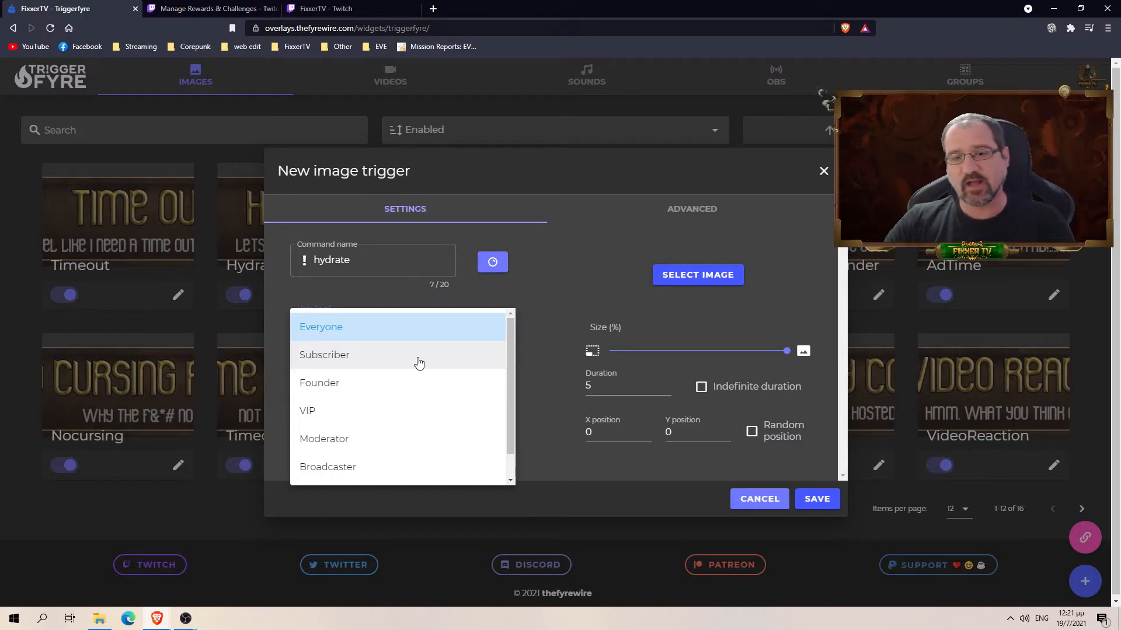
{"action": "scroll", "coordinate": [427, 365], "scroll_direction": "down", "scroll_amount": 1}
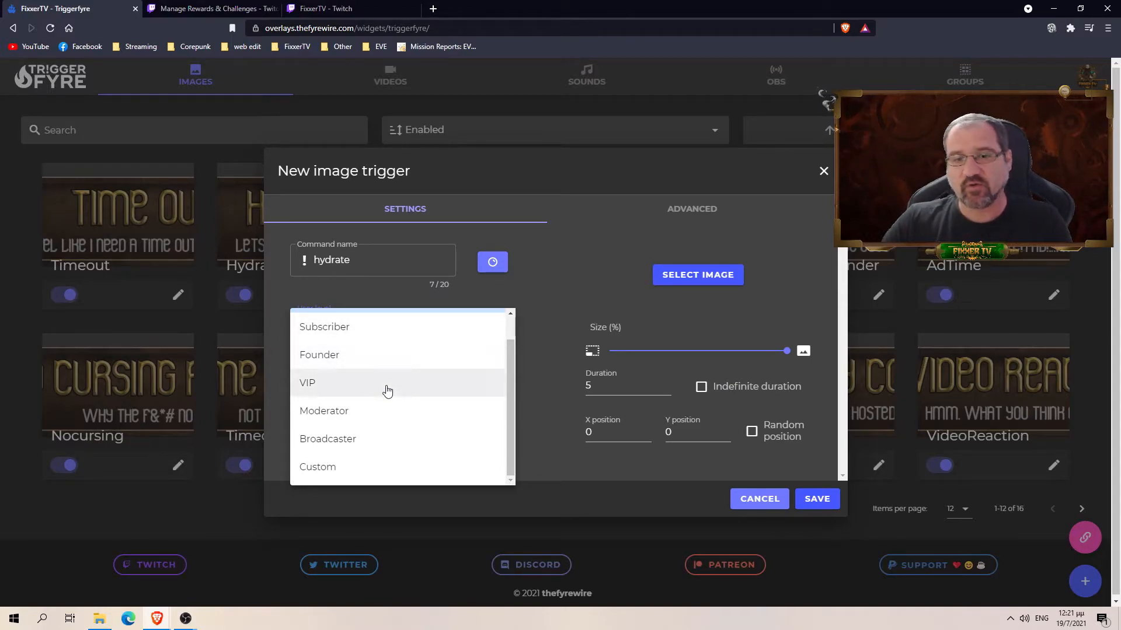
{"action": "left_click", "coordinate": [372, 473]}
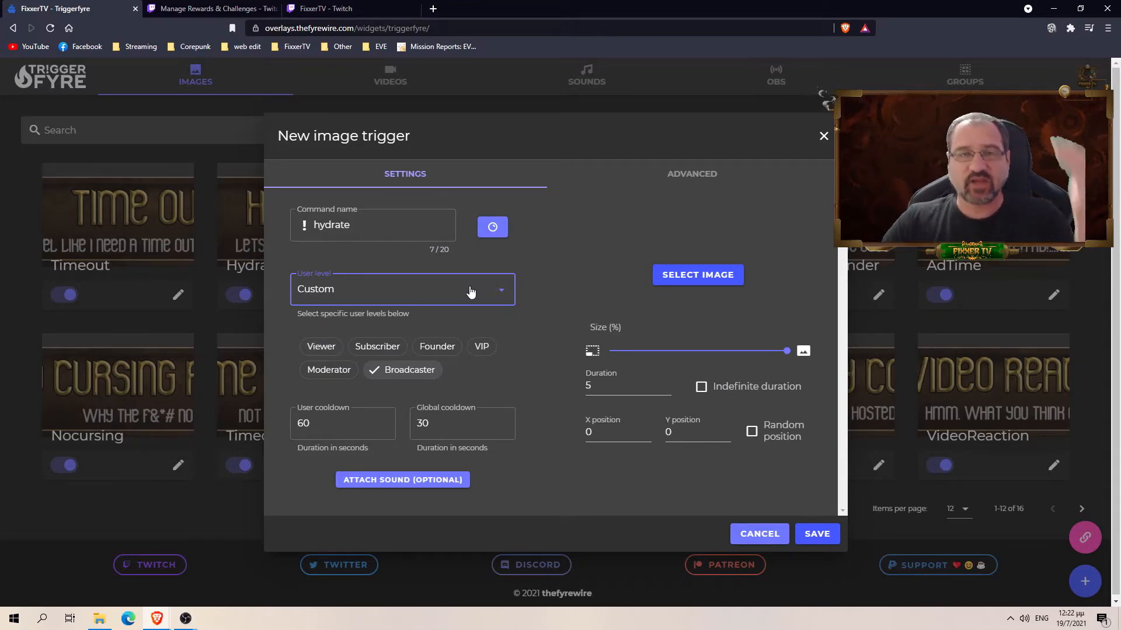
Step: Assign Kill the stream.png as the hydrate trigger's image and try out different image sizes
{"action": "left_click", "coordinate": [690, 277]}
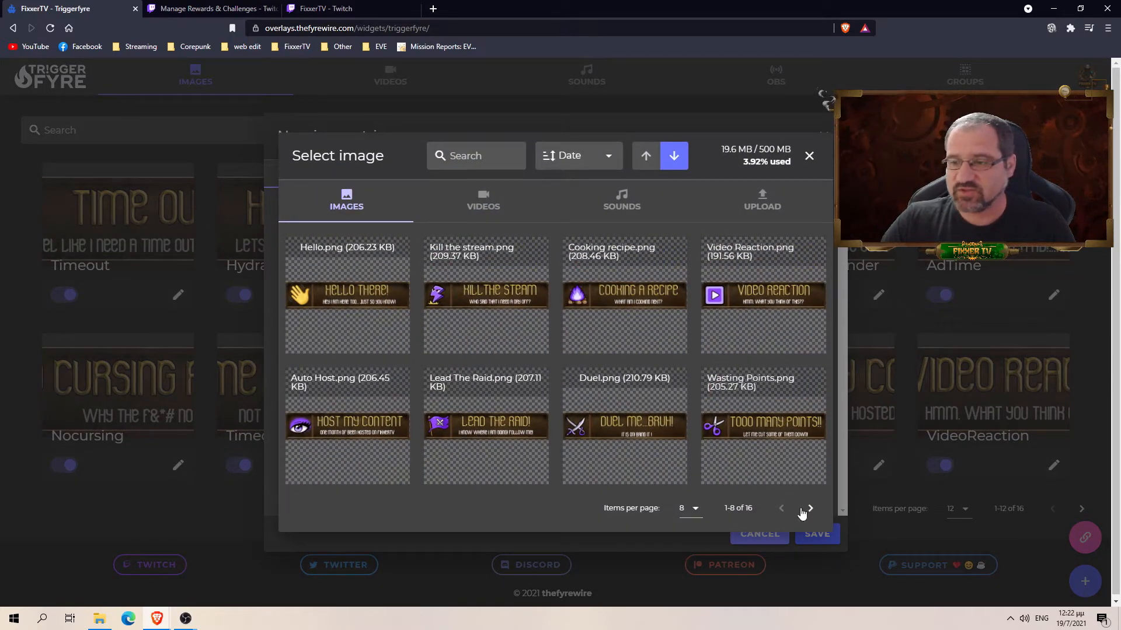
{"action": "left_click", "coordinate": [809, 508]}
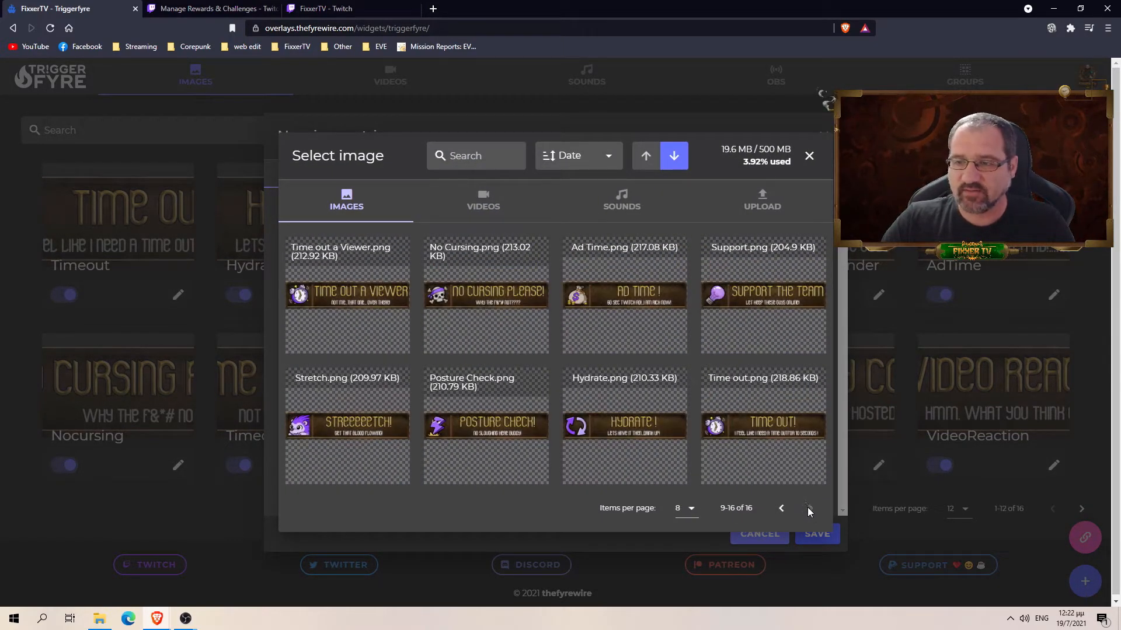
{"action": "left_click", "coordinate": [781, 508]}
{"action": "left_click", "coordinate": [524, 260]}
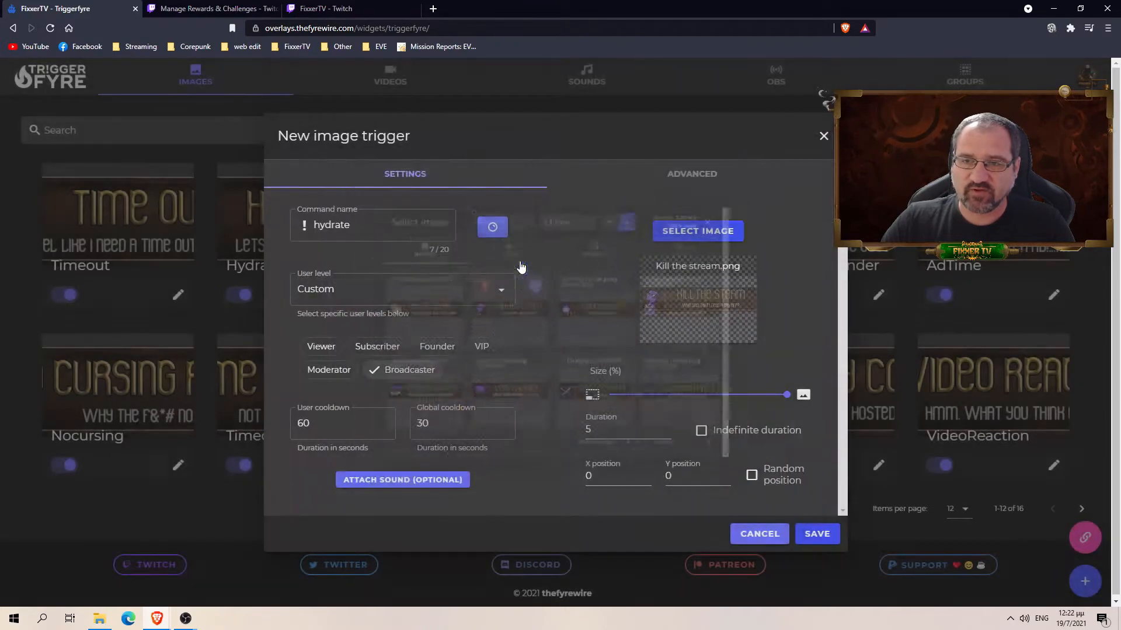
{"action": "left_click_drag", "start_coordinate": [786, 395], "coordinate": [652, 401]}
{"action": "left_click_drag", "start_coordinate": [784, 394], "coordinate": [638, 394]}
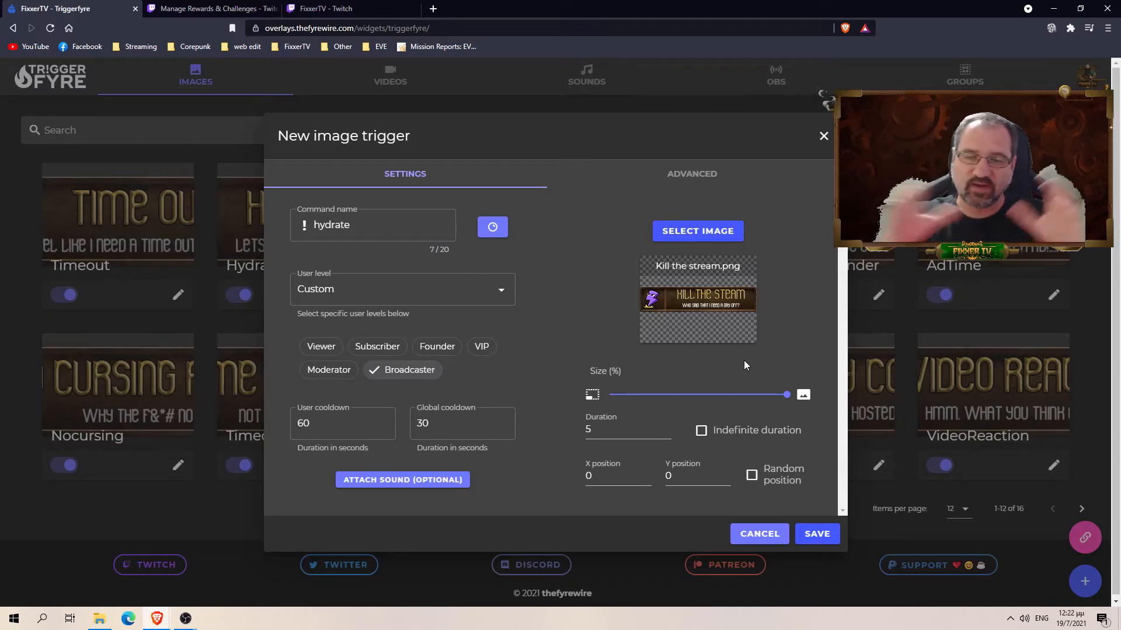
{"action": "mouse_move", "coordinate": [784, 394]}
{"action": "left_mouse_down"}
{"action": "mouse_move", "coordinate": [761, 397]}
{"action": "mouse_move", "coordinate": [782, 392]}
{"action": "left_mouse_up"}
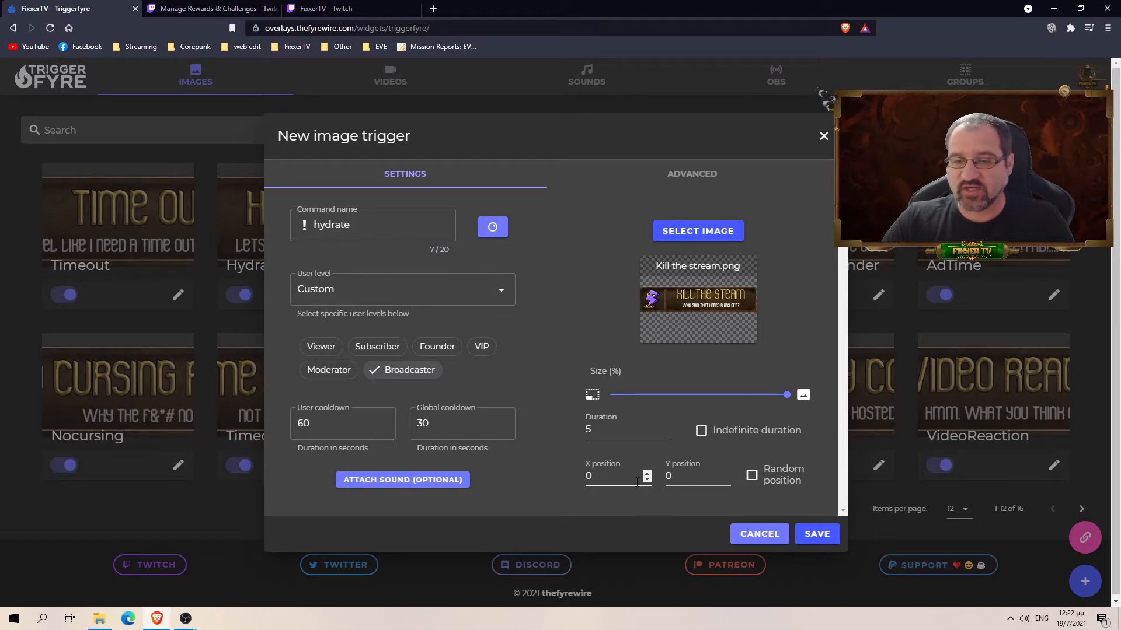
Step: Attach 5Dollars.wav to the hydrate trigger, preview the sound, and discard the new trigger without saving
{"action": "left_click", "coordinate": [419, 481]}
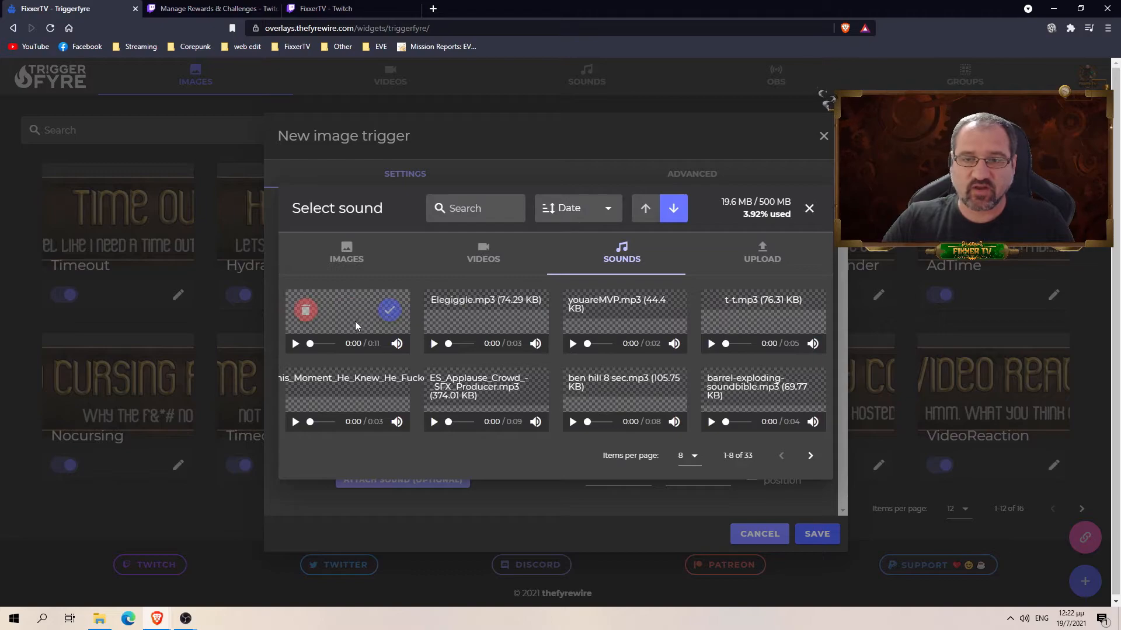
{"action": "left_click", "coordinate": [389, 310]}
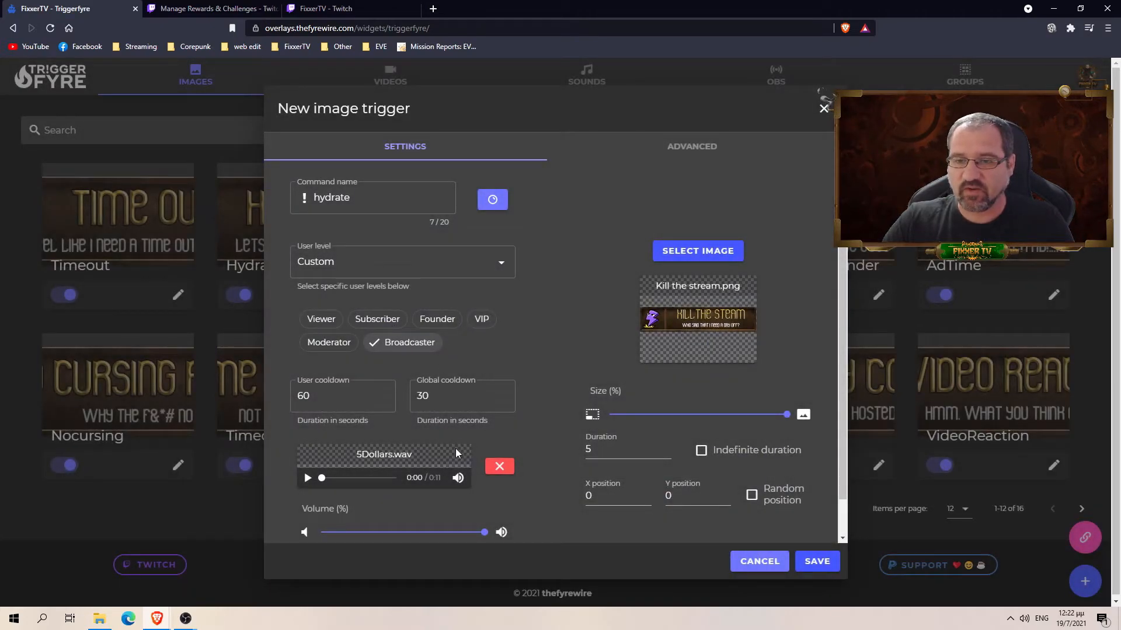
{"action": "left_click", "coordinate": [308, 478]}
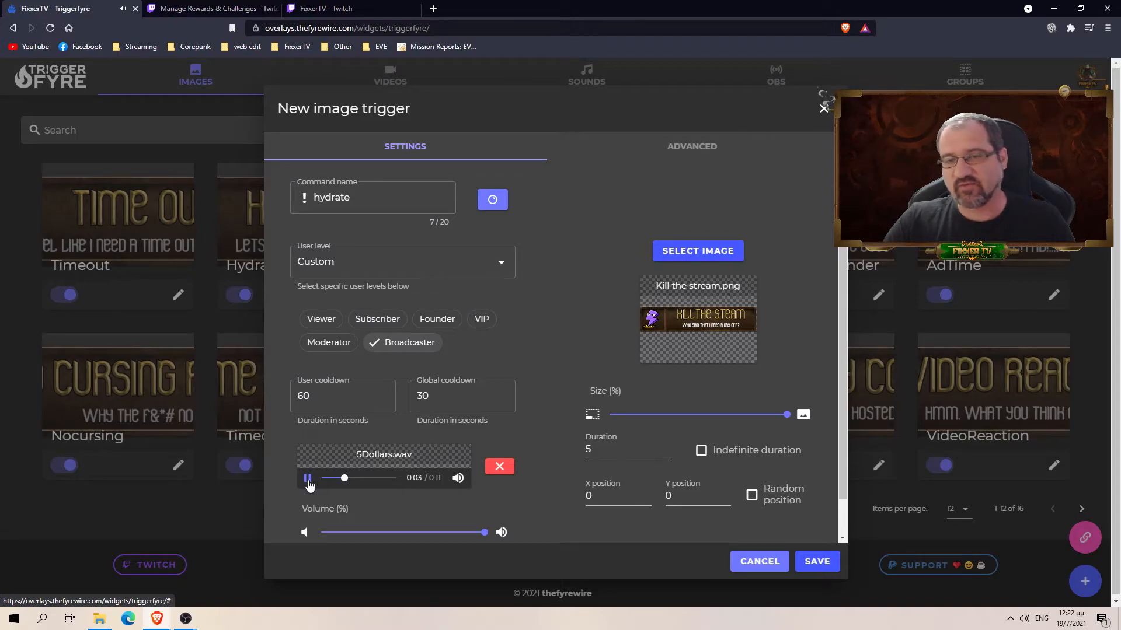
{"action": "left_click", "coordinate": [308, 481]}
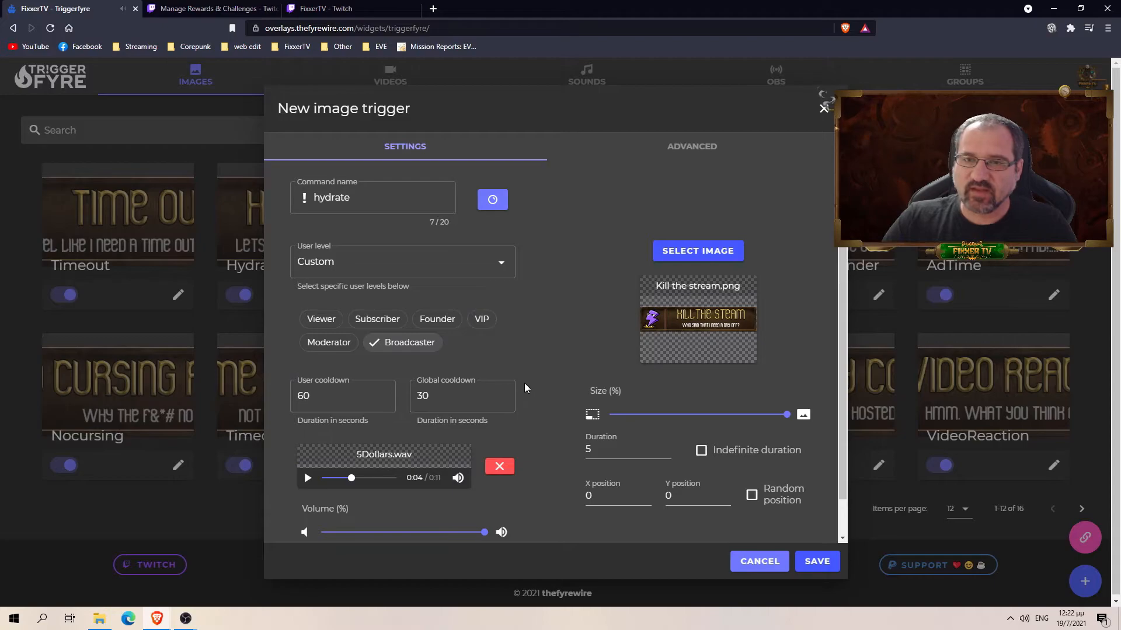
{"action": "left_click", "coordinate": [757, 562]}
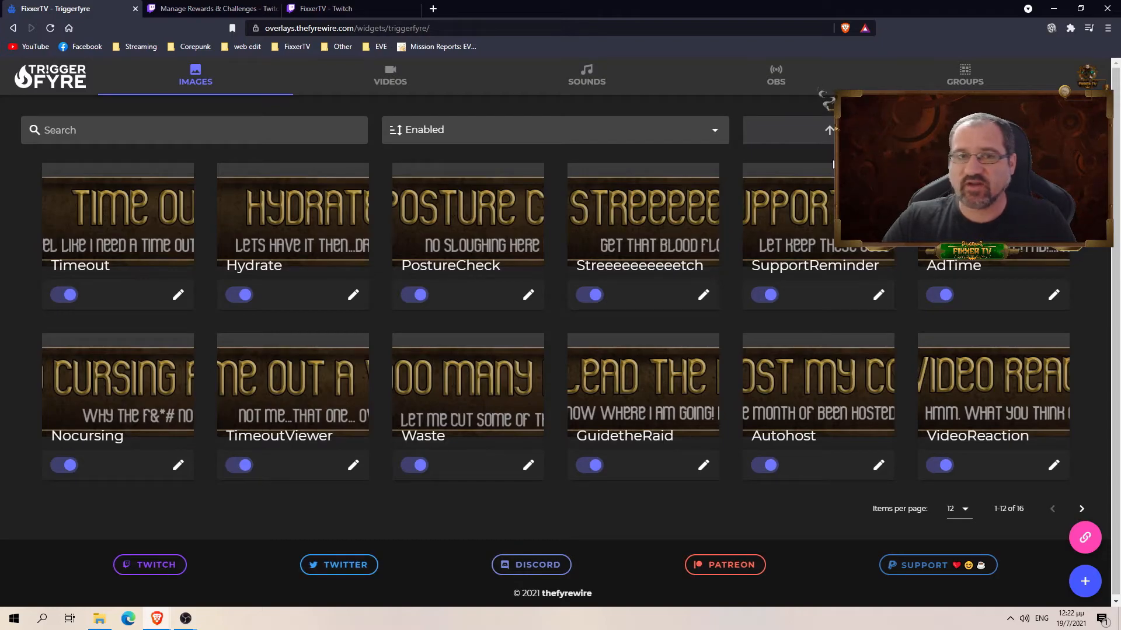
Step: Look through the OBS, sound and video trigger sections and return to the image triggers
{"action": "left_click", "coordinate": [775, 80]}
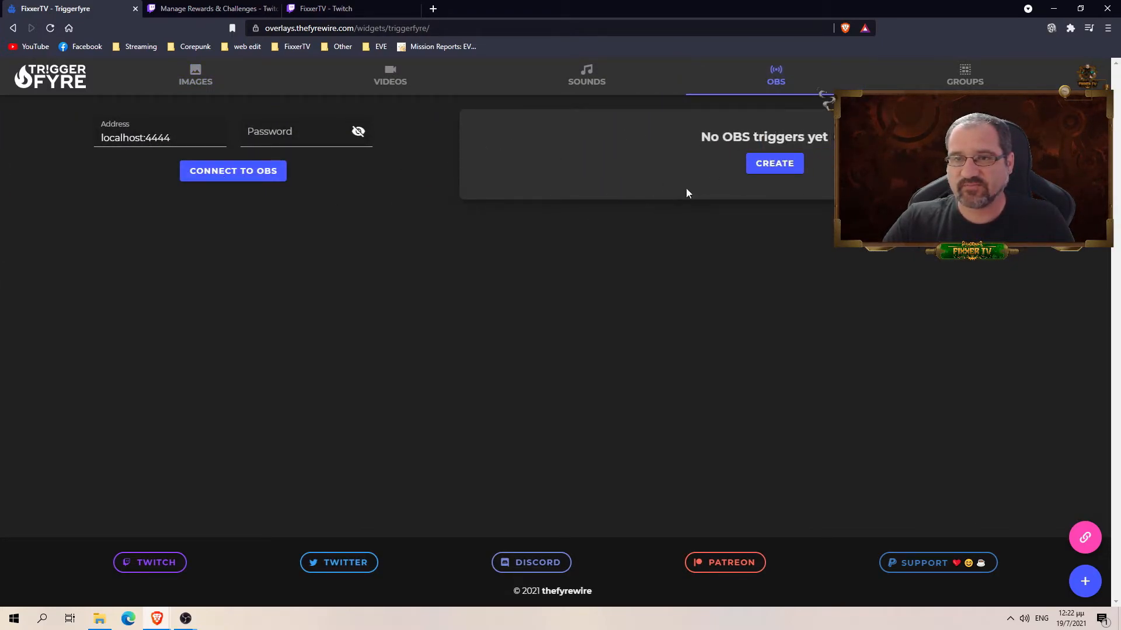
{"action": "left_click", "coordinate": [615, 72]}
{"action": "left_click", "coordinate": [393, 79]}
{"action": "left_click", "coordinate": [225, 76]}
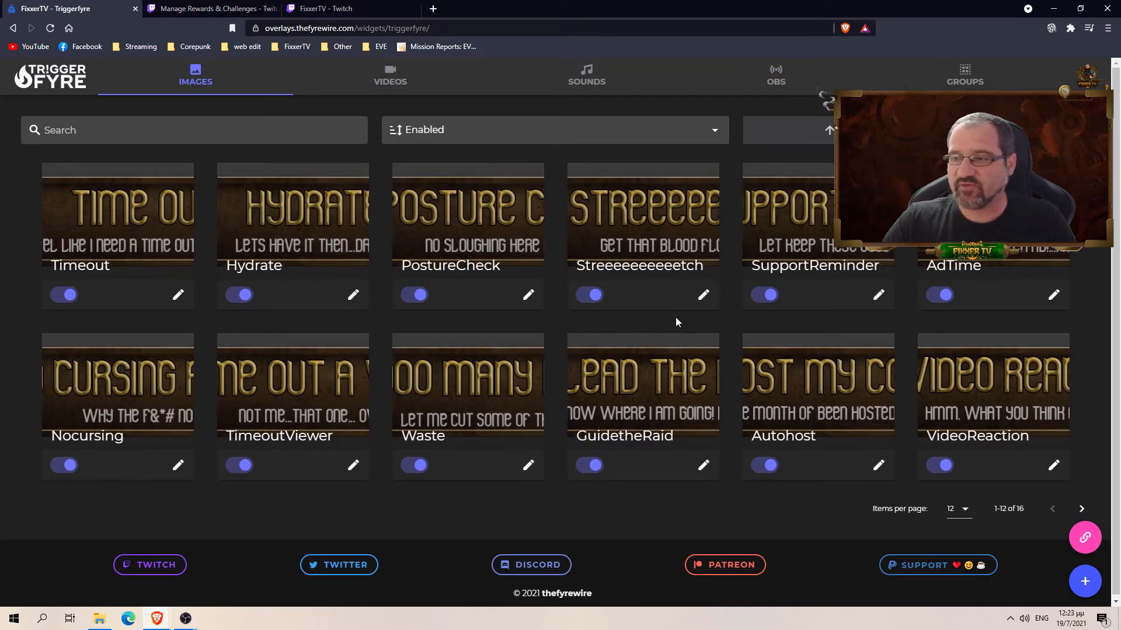
Step: Open the Triggerfyre overlay details and copy the private overlay link
{"action": "left_click", "coordinate": [1085, 537]}
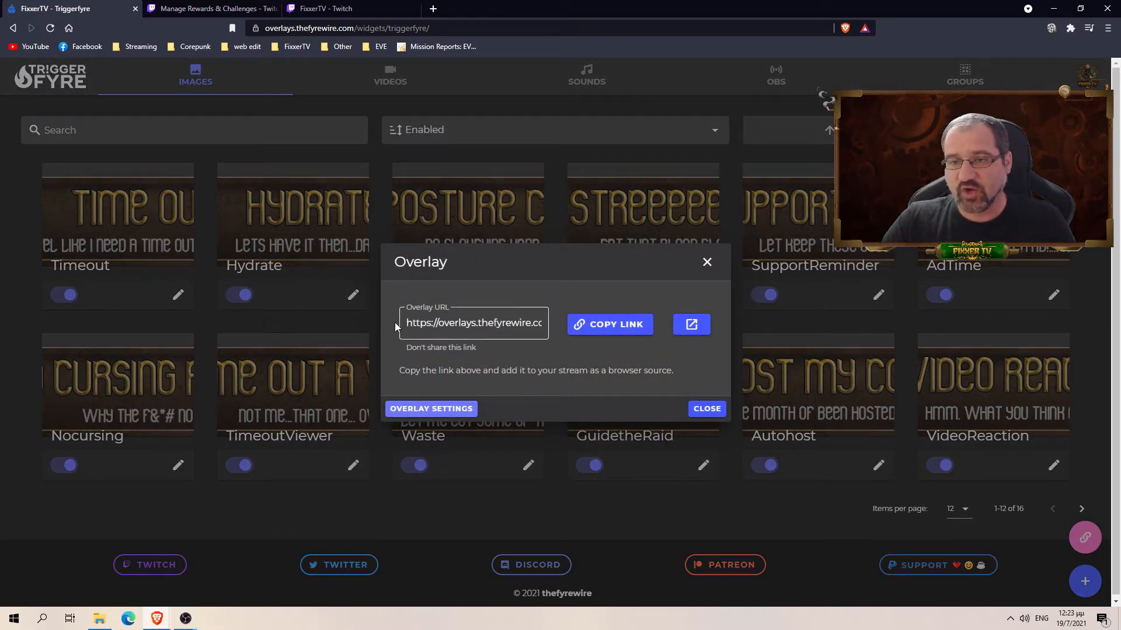
{"action": "left_click_drag", "start_coordinate": [439, 323], "coordinate": [554, 327]}
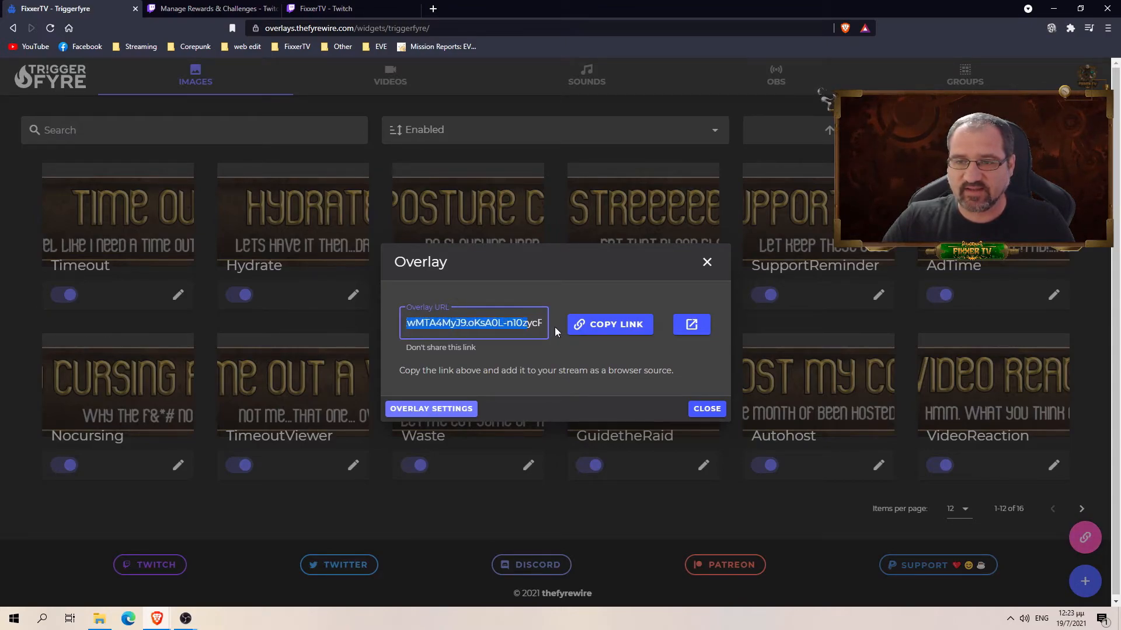
{"action": "left_click", "coordinate": [616, 328]}
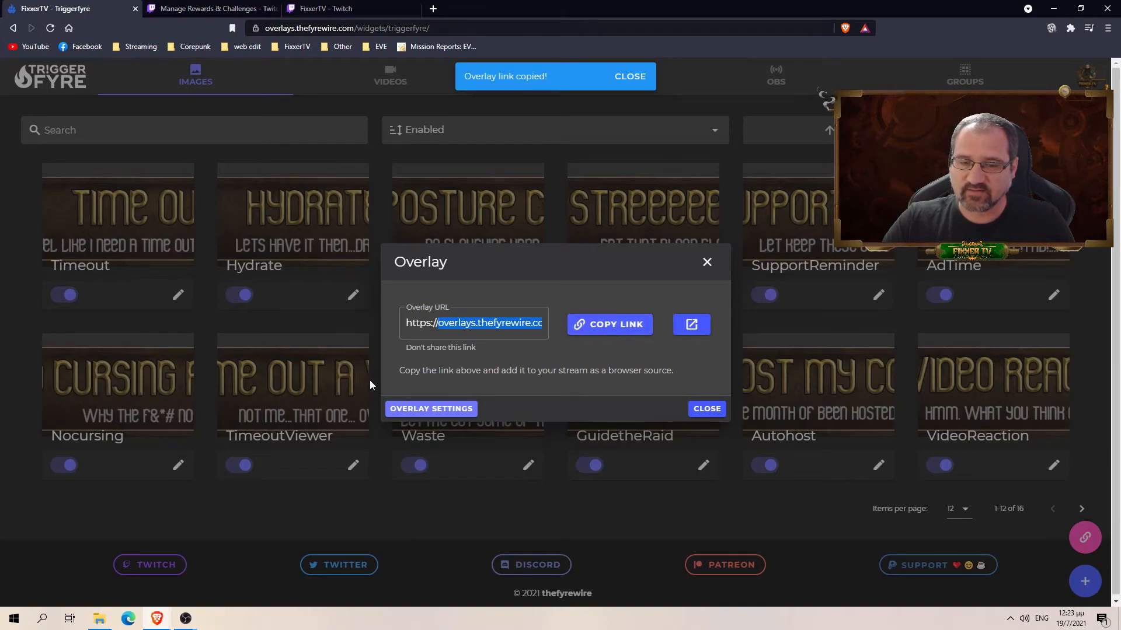
Step: Switch to OBS and add a new browser source named Browser 22222 to the OFFLINE OVERLAY scene
{"action": "mouse_move", "coordinate": [186, 619]}
{"action": "left_click", "coordinate": [264, 567]}
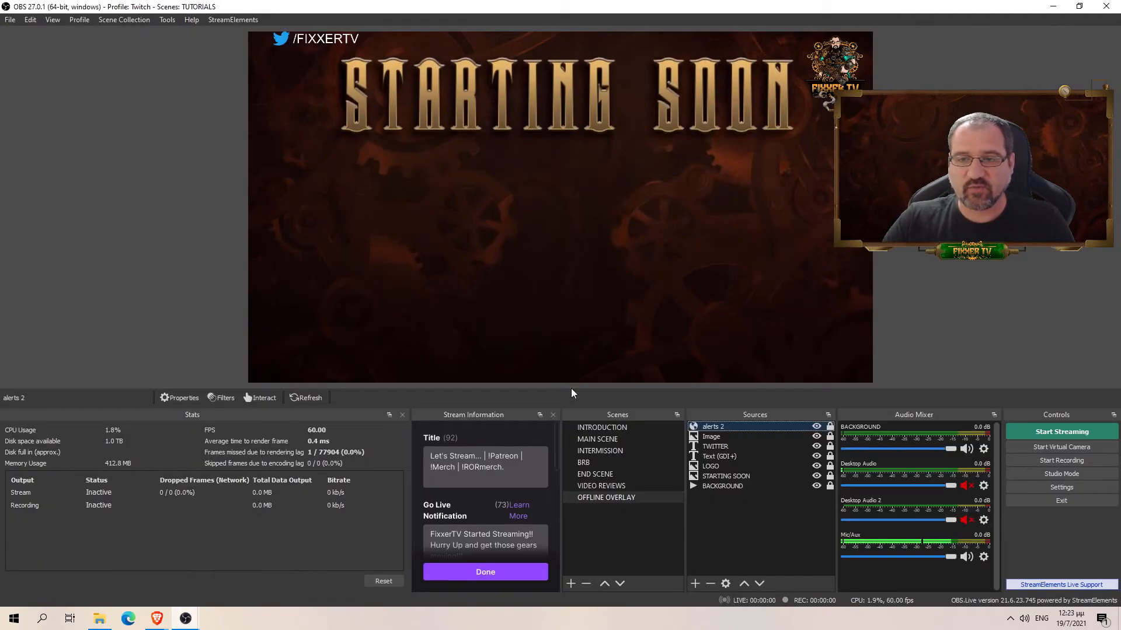
{"action": "left_click", "coordinate": [696, 584]}
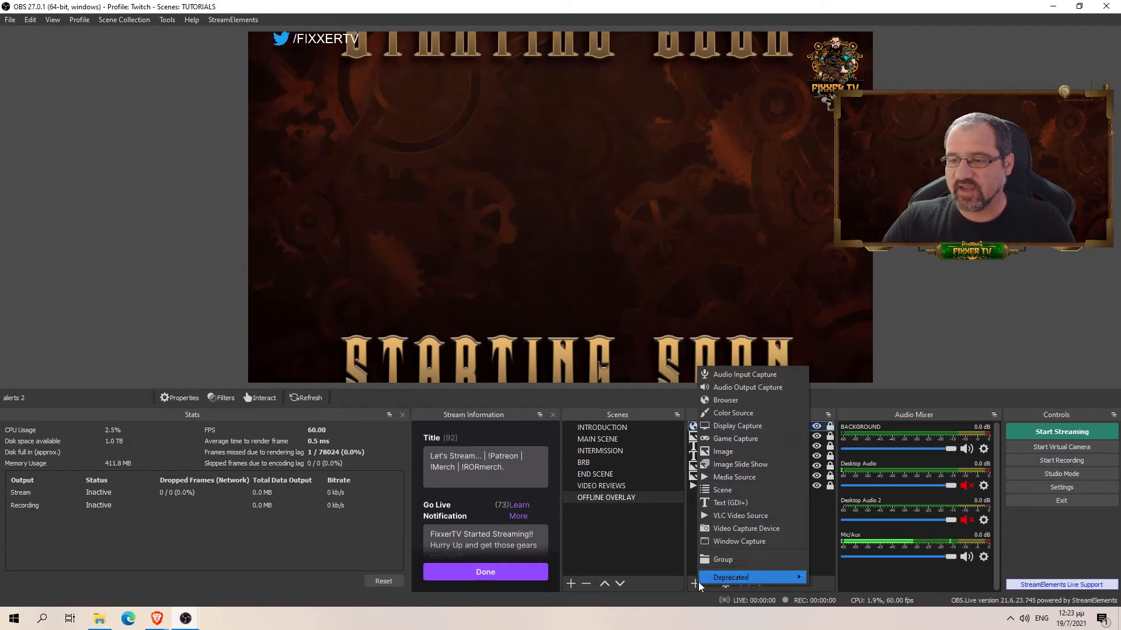
{"action": "left_click", "coordinate": [733, 401]}
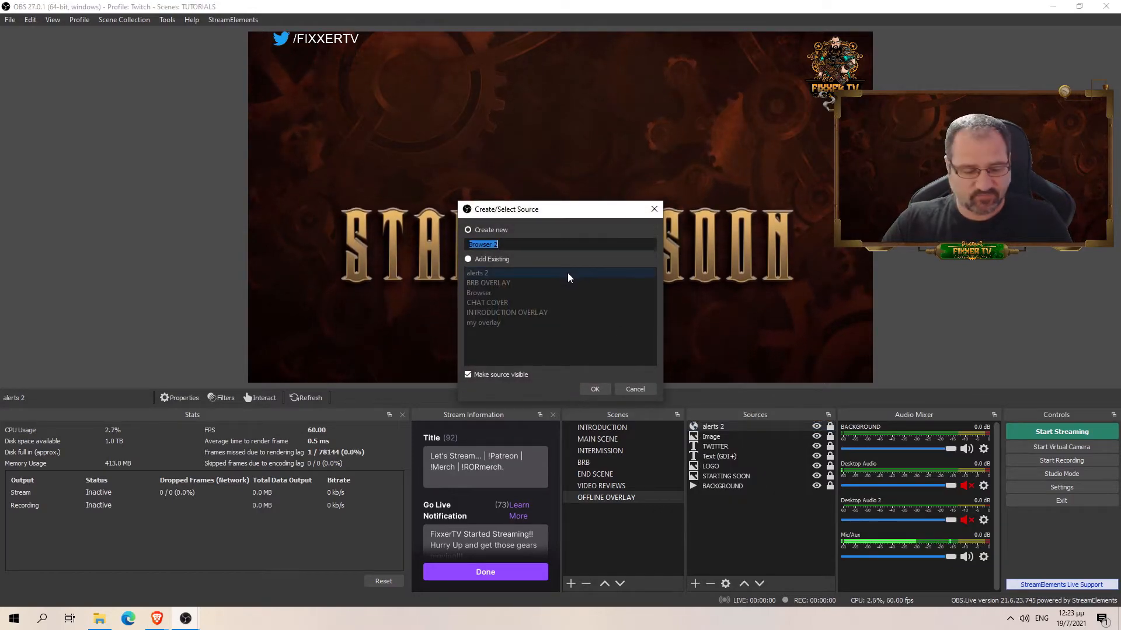
{"action": "left_click", "coordinate": [517, 244]}
{"action": "type", "text": "2222"}
{"action": "left_click", "coordinate": [594, 389]}
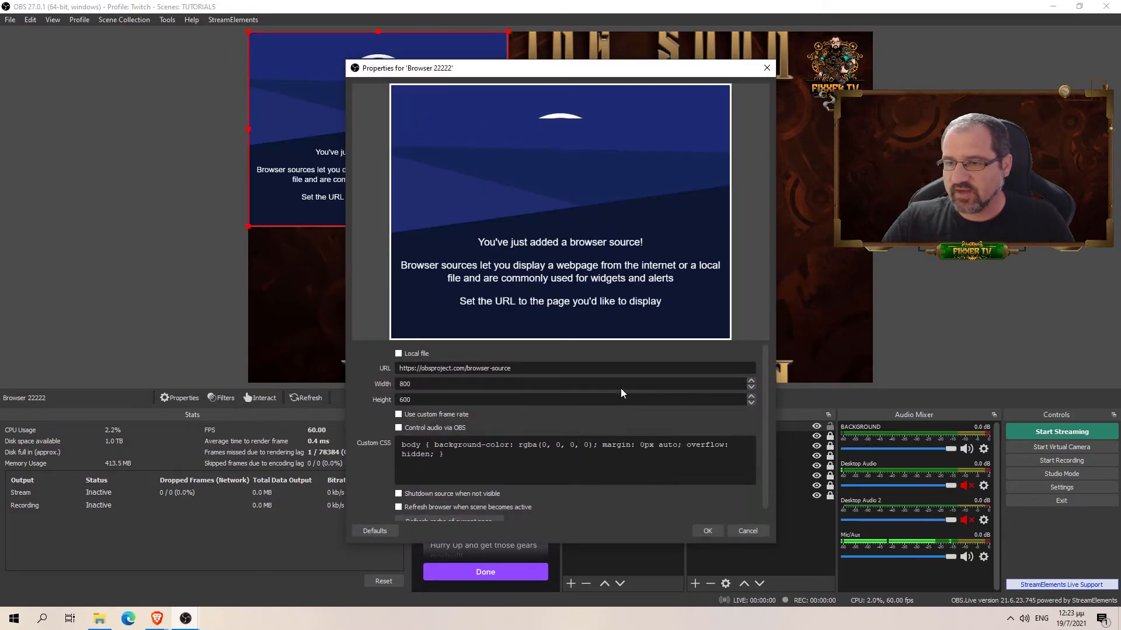
Step: Set the new browser source's URL to the copied private overlay link and its size to 1920 by 1080, and accept the properties
{"action": "triple_click", "coordinate": [567, 369]}
{"action": "key", "text": "ctrl+v"}
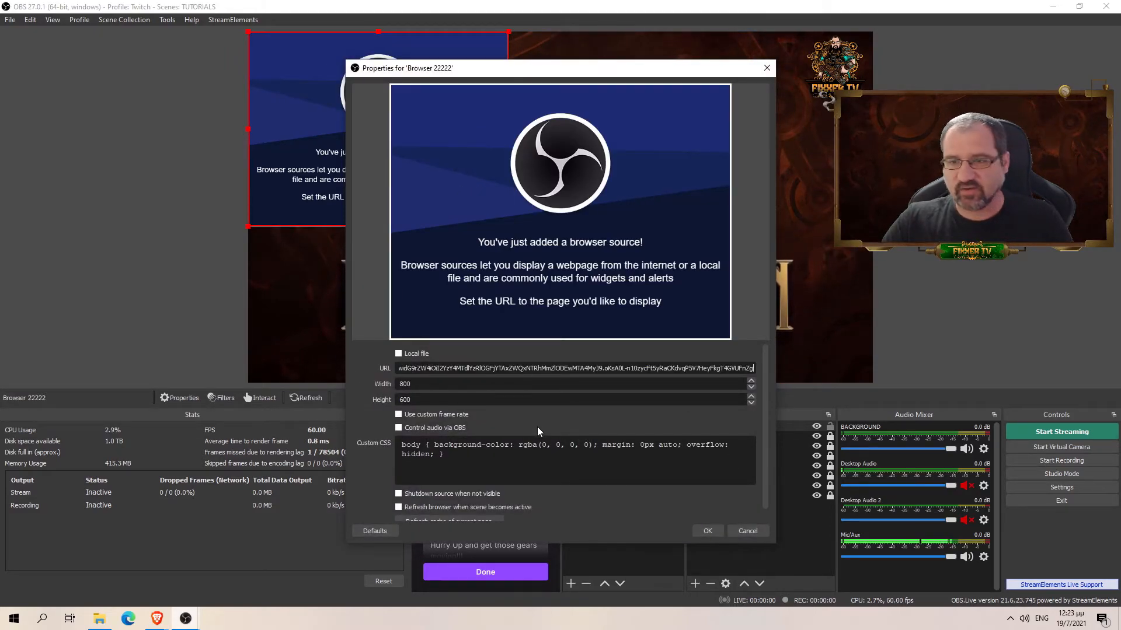
{"action": "double_click", "coordinate": [431, 384]}
{"action": "type", "text": "1920"}
{"action": "key", "text": "Tab"}
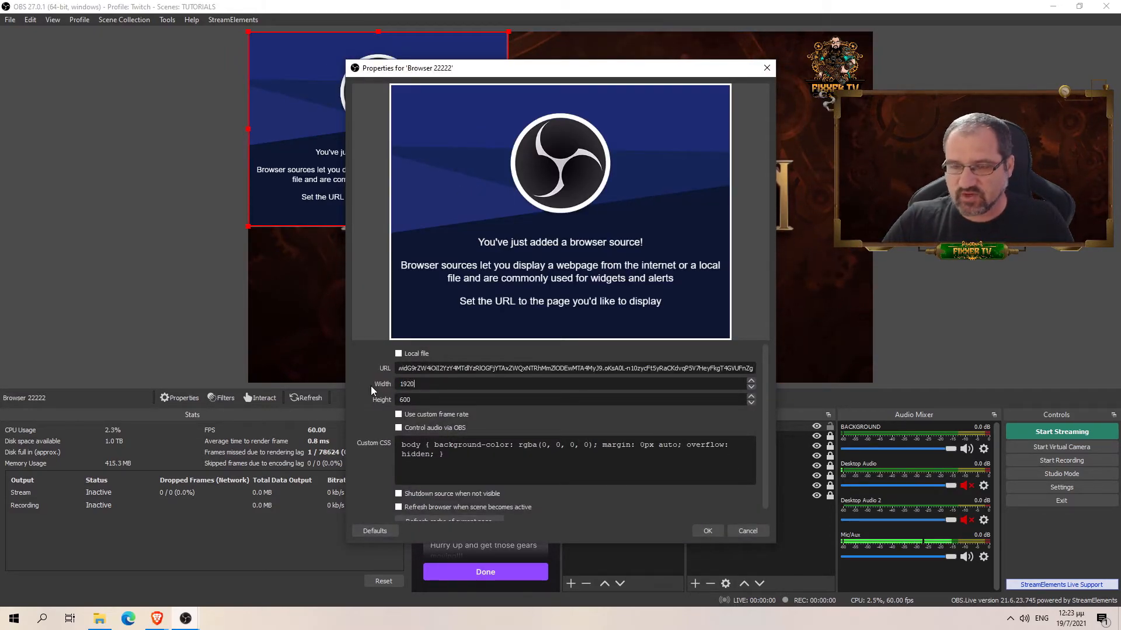
{"action": "type", "text": "1080"}
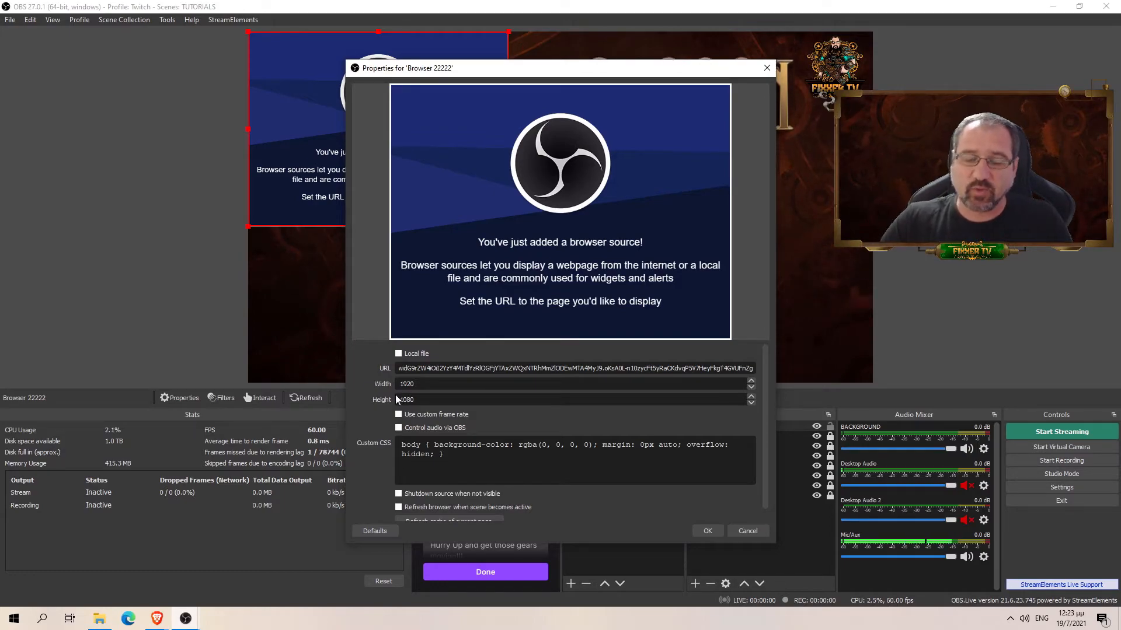
{"action": "left_click", "coordinate": [707, 530]}
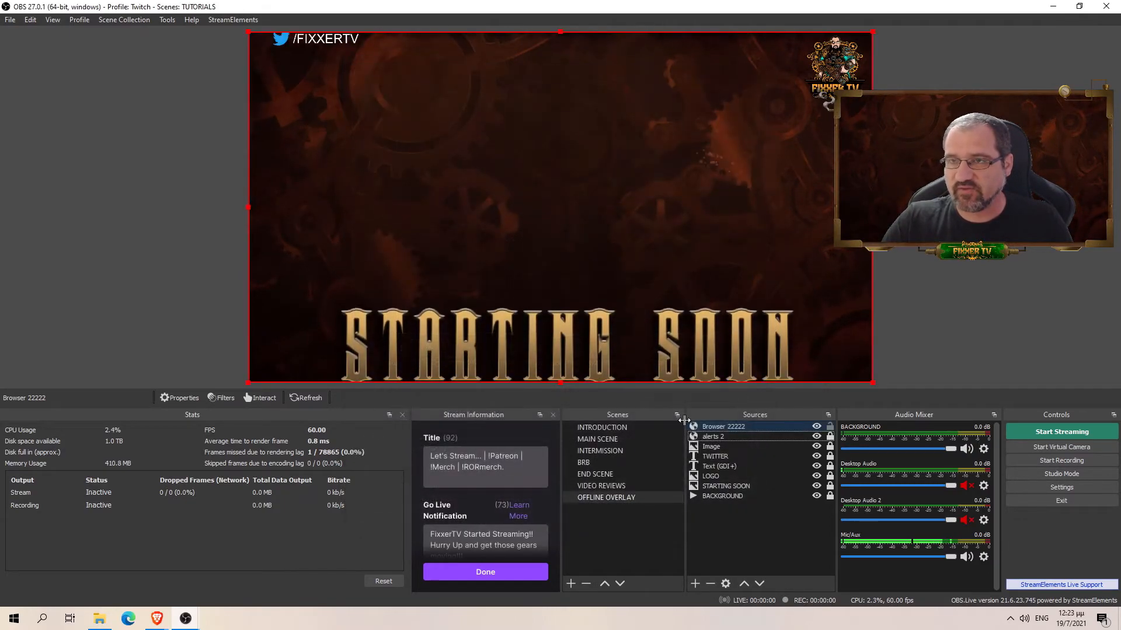
Step: Try scaling Browser 22222 down in the preview and back to the full canvas, and review its properties without changing them
{"action": "left_click_drag", "start_coordinate": [872, 382], "coordinate": [703, 269]}
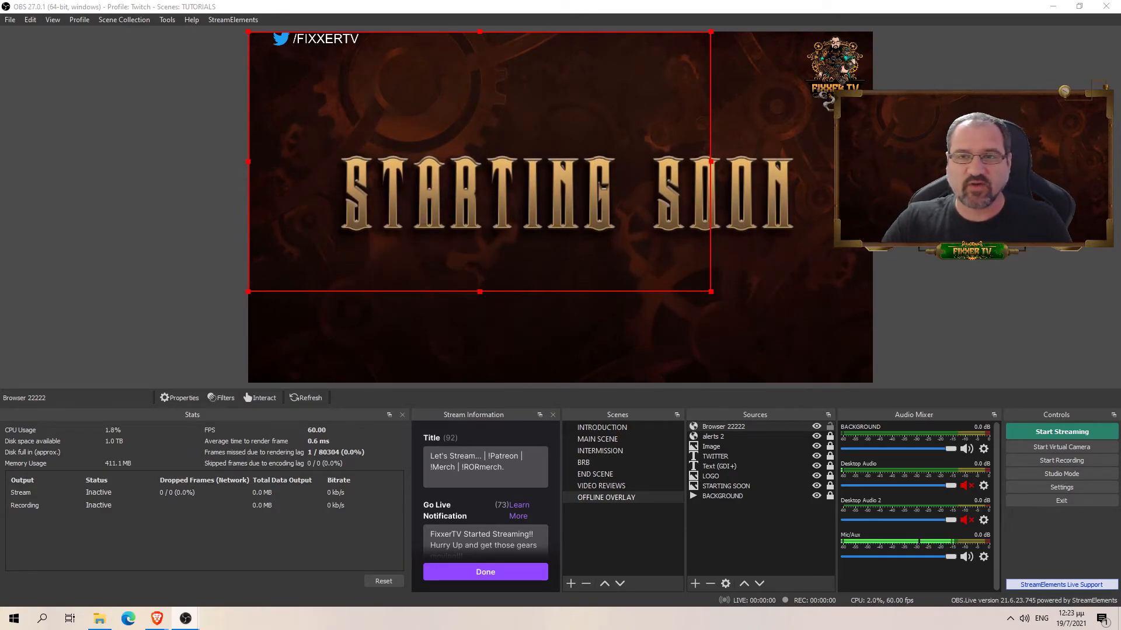
{"action": "left_click_drag", "start_coordinate": [710, 291], "coordinate": [867, 379]}
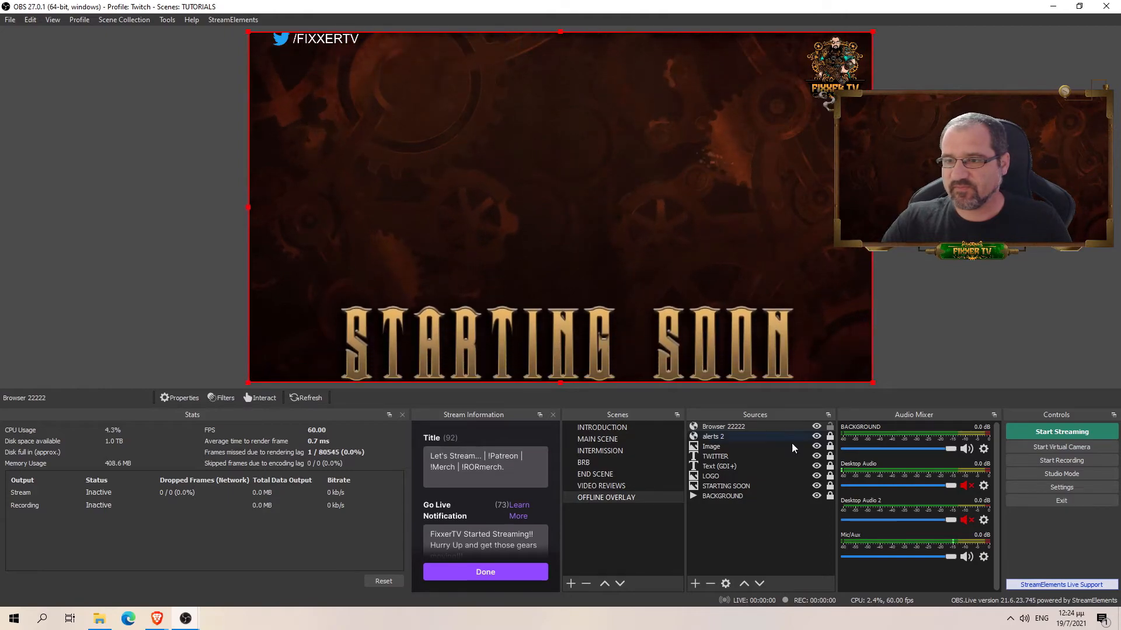
{"action": "double_click", "coordinate": [740, 427]}
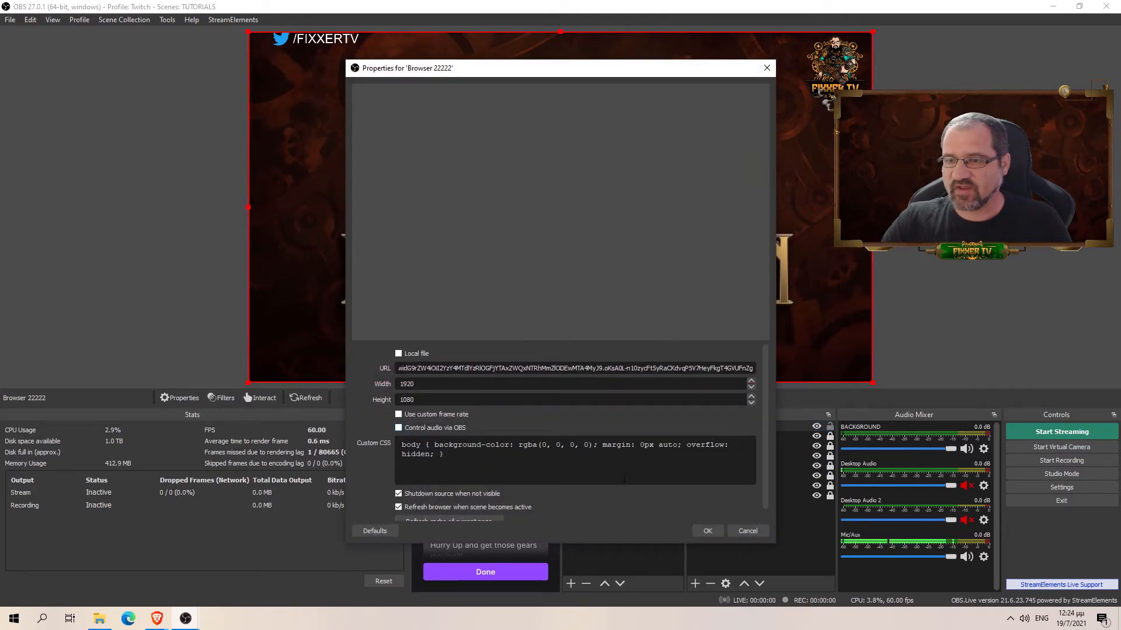
{"action": "left_click", "coordinate": [739, 532]}
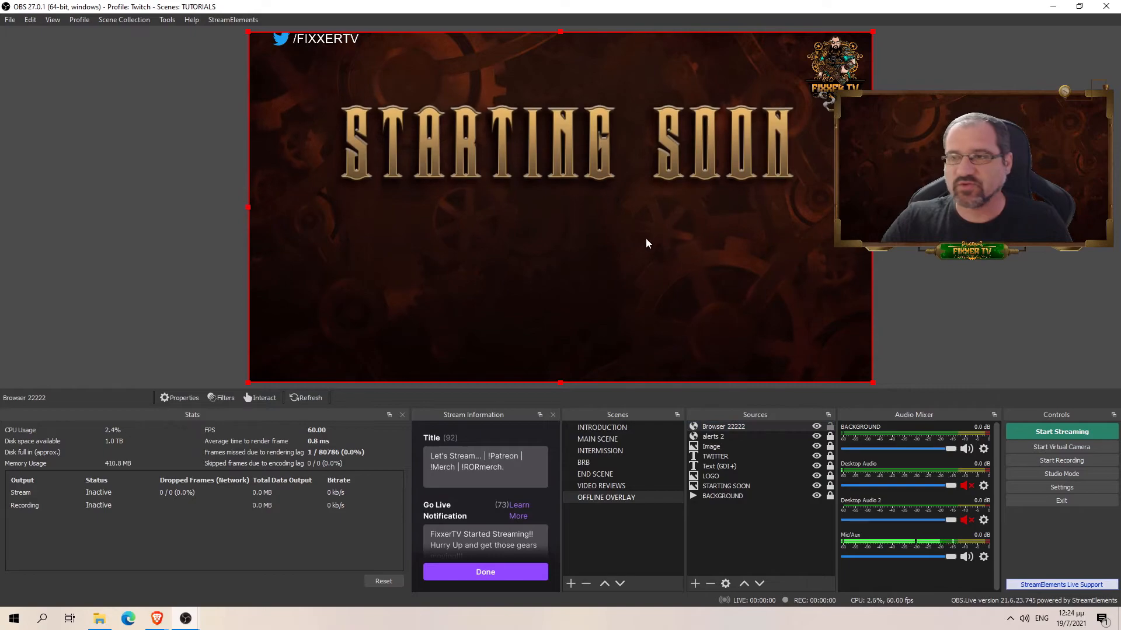
Step: Switch back to Triggerfyre, close the overlay details, and look through the group and video trigger sections before returning to the image triggers
{"action": "left_click", "coordinate": [1052, 11]}
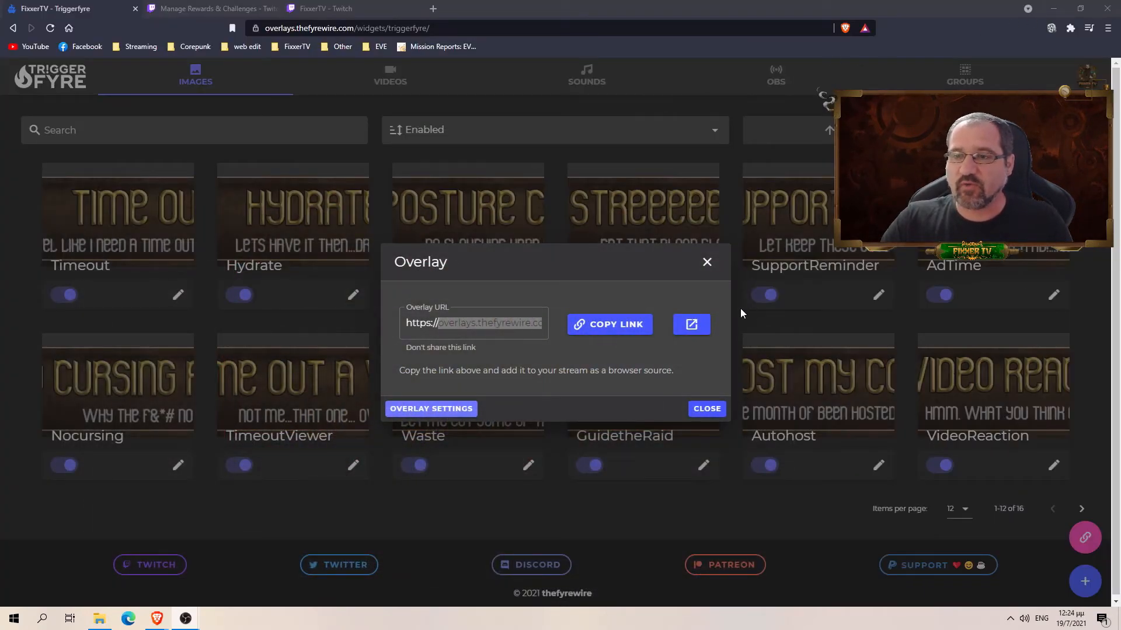
{"action": "left_click", "coordinate": [707, 262]}
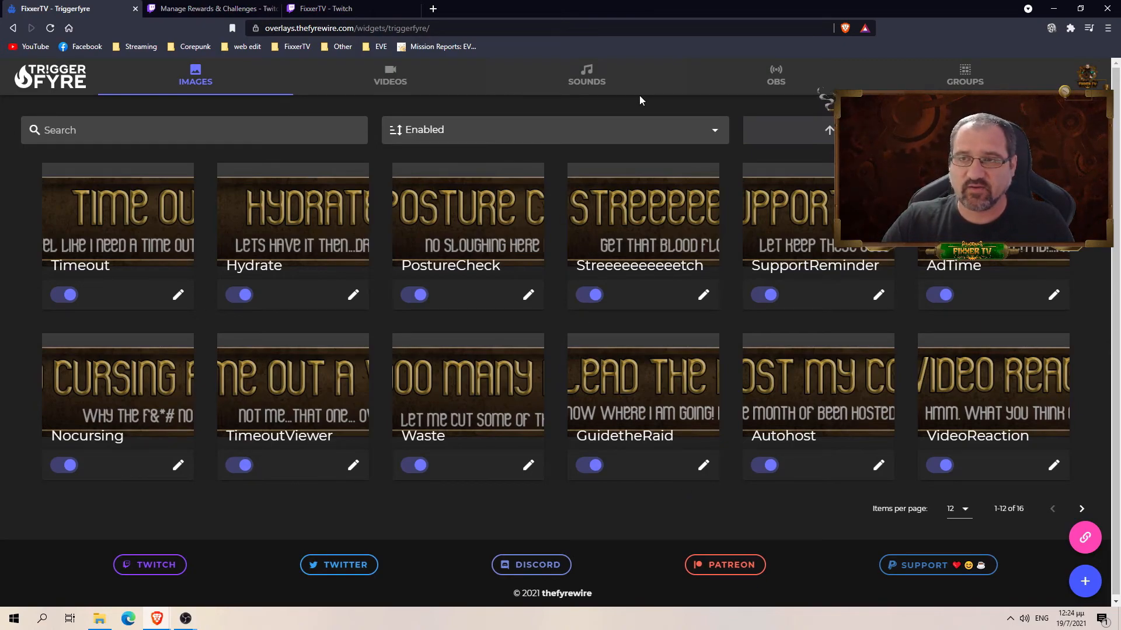
{"action": "left_click", "coordinate": [960, 83]}
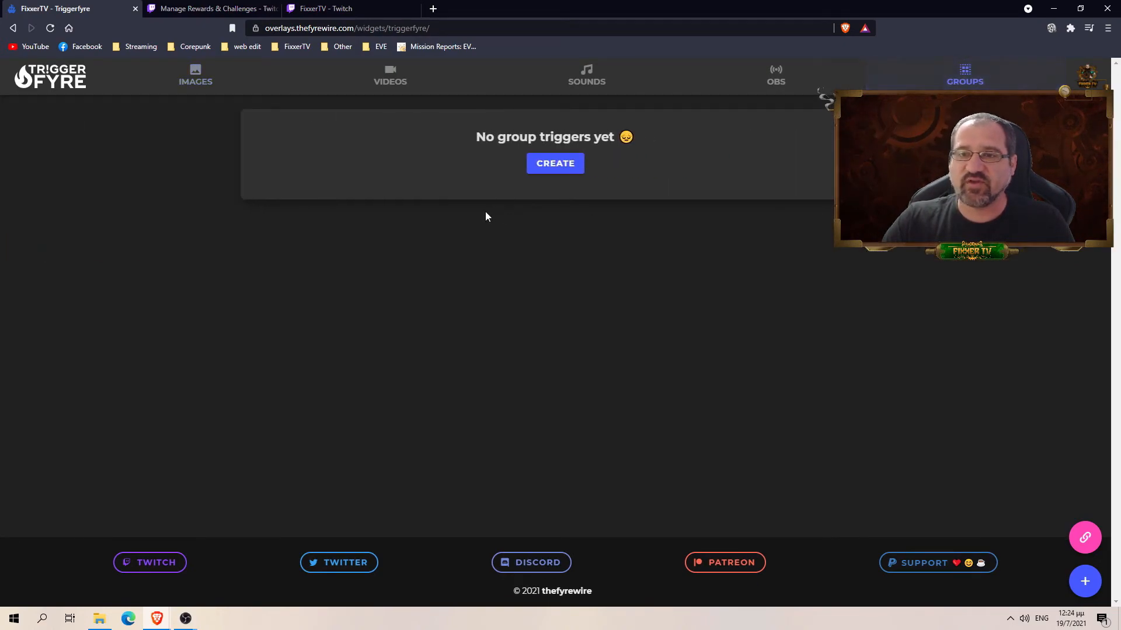
{"action": "left_click", "coordinate": [230, 75]}
{"action": "left_click", "coordinate": [401, 87]}
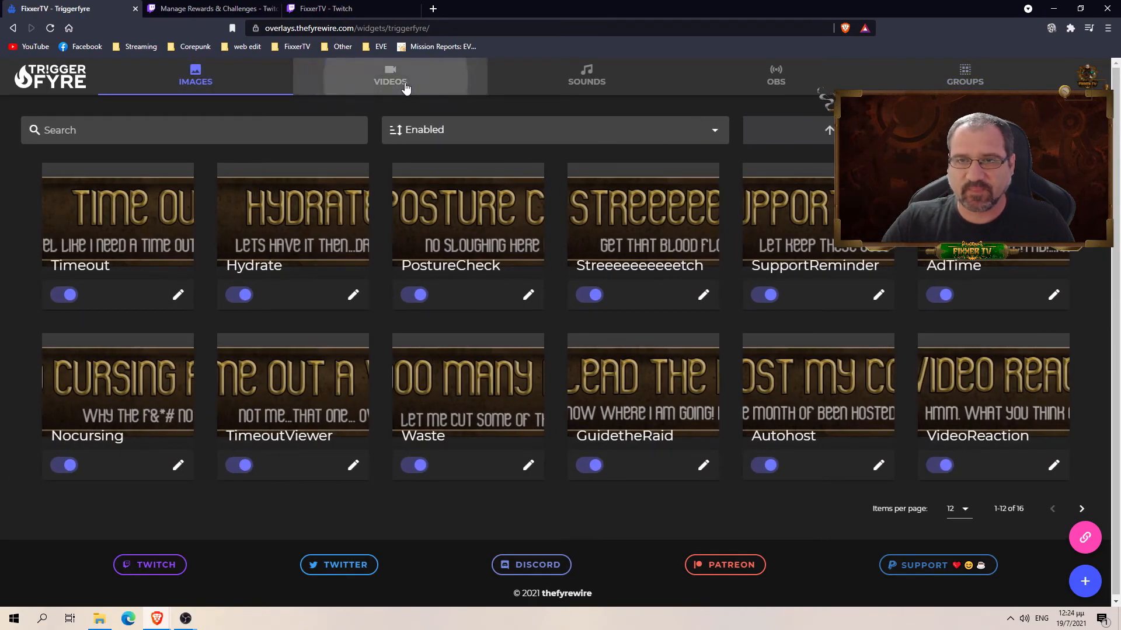
{"action": "left_click", "coordinate": [208, 76]}
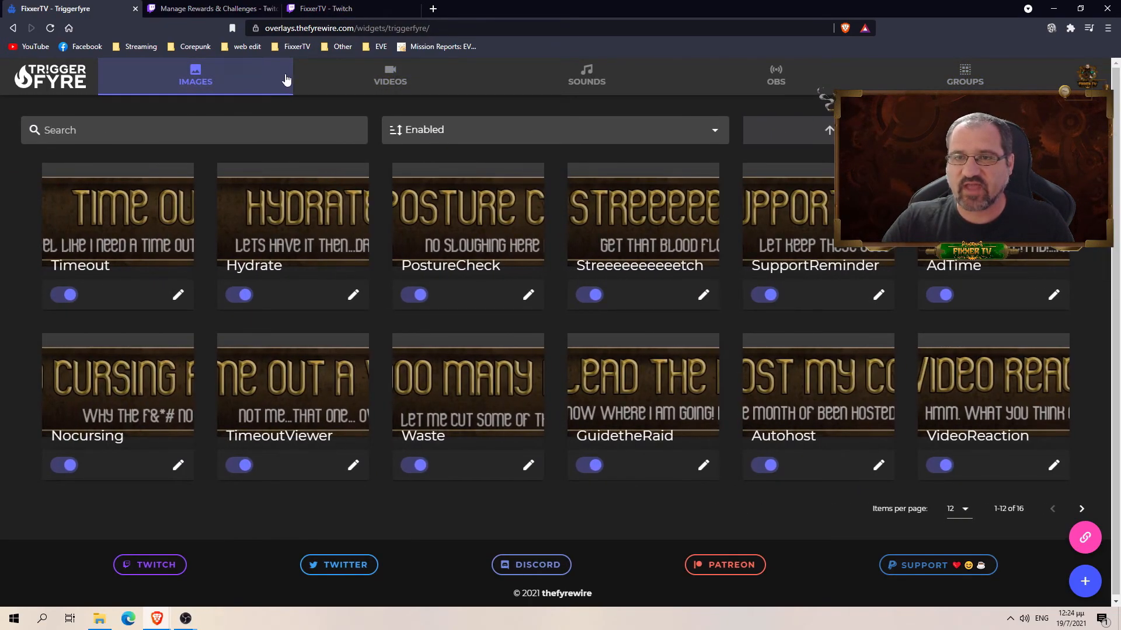